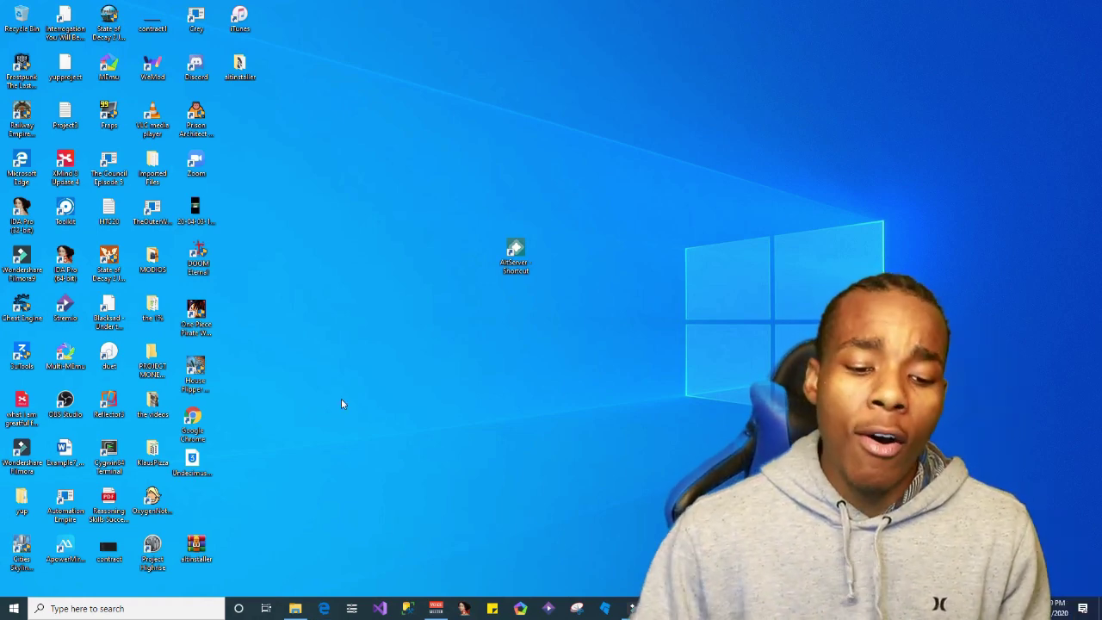
Go to altstore.io in Microsoft Edge and open the site's FAQ page
left_click(322, 609)
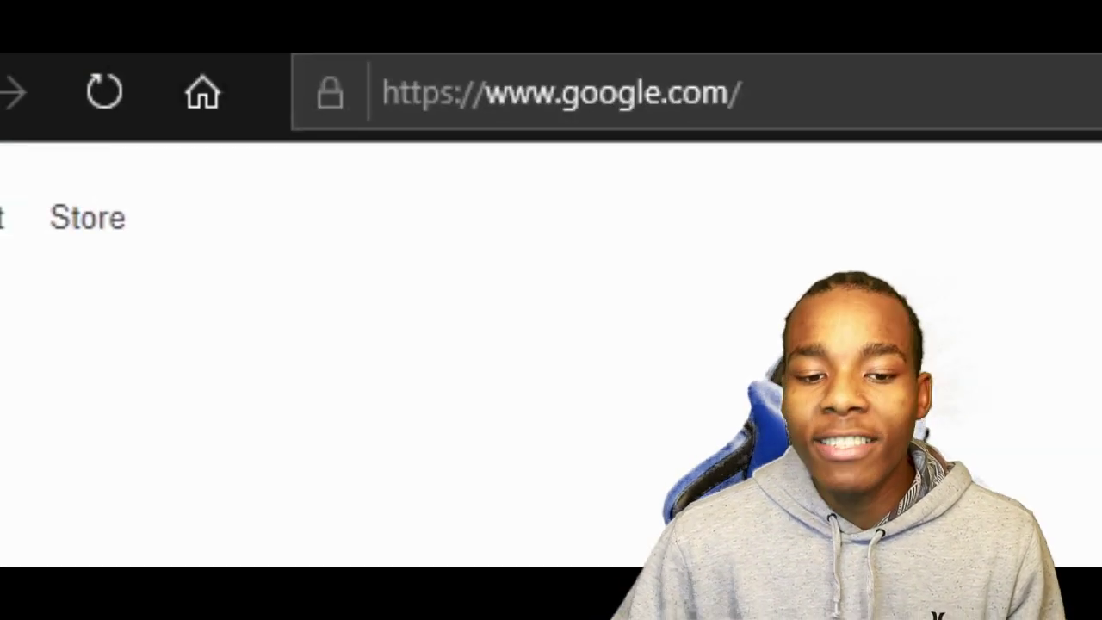
left_click(559, 92)
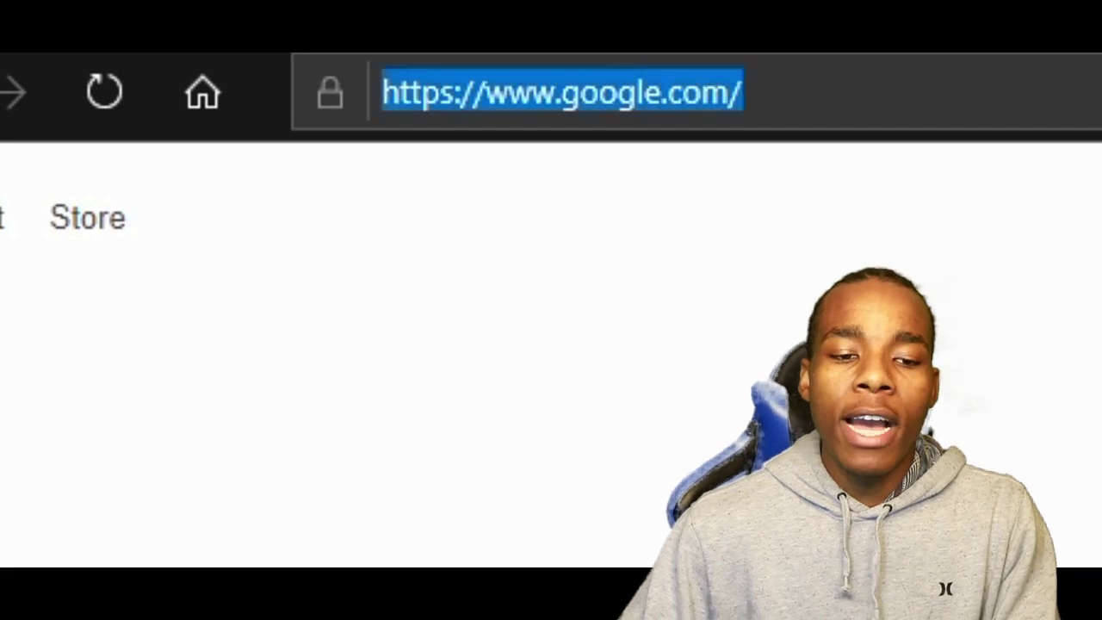
type("al")
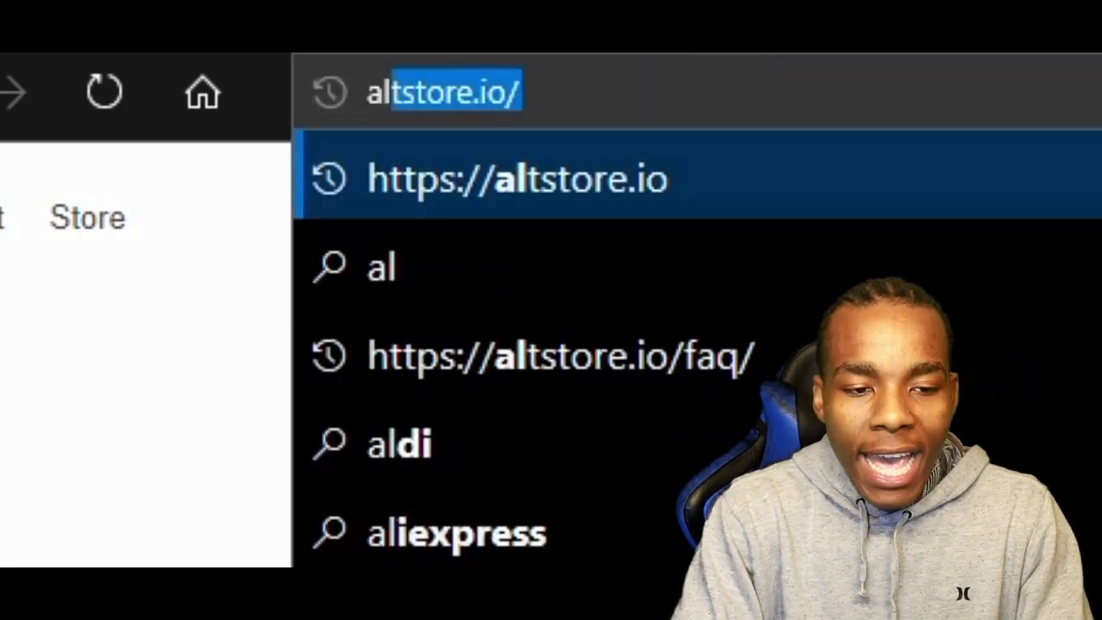
type("tst")
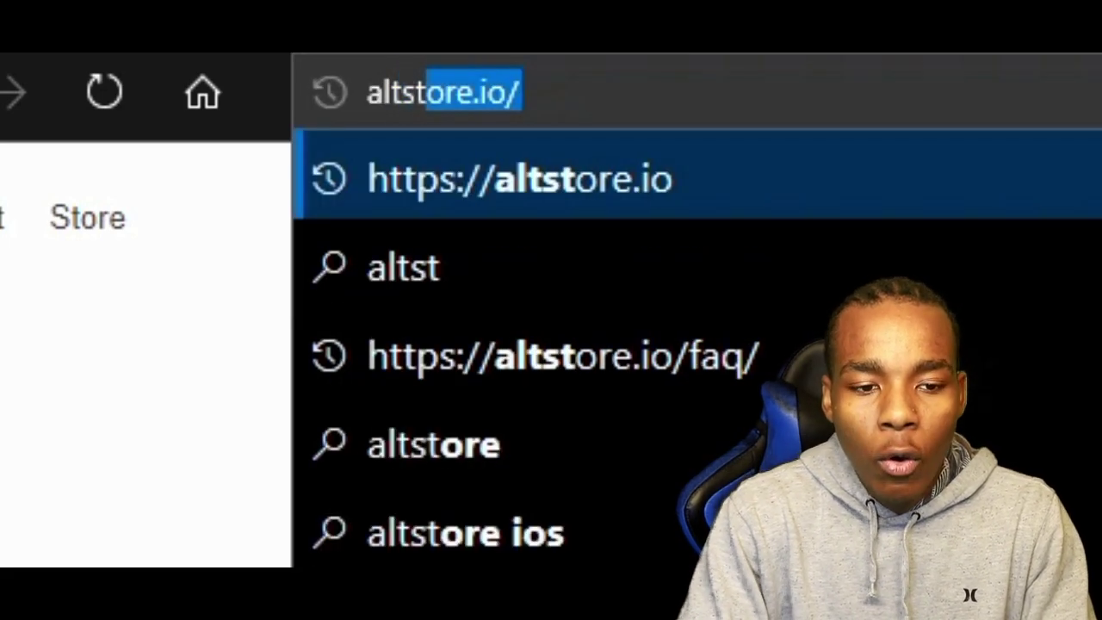
key("Return")
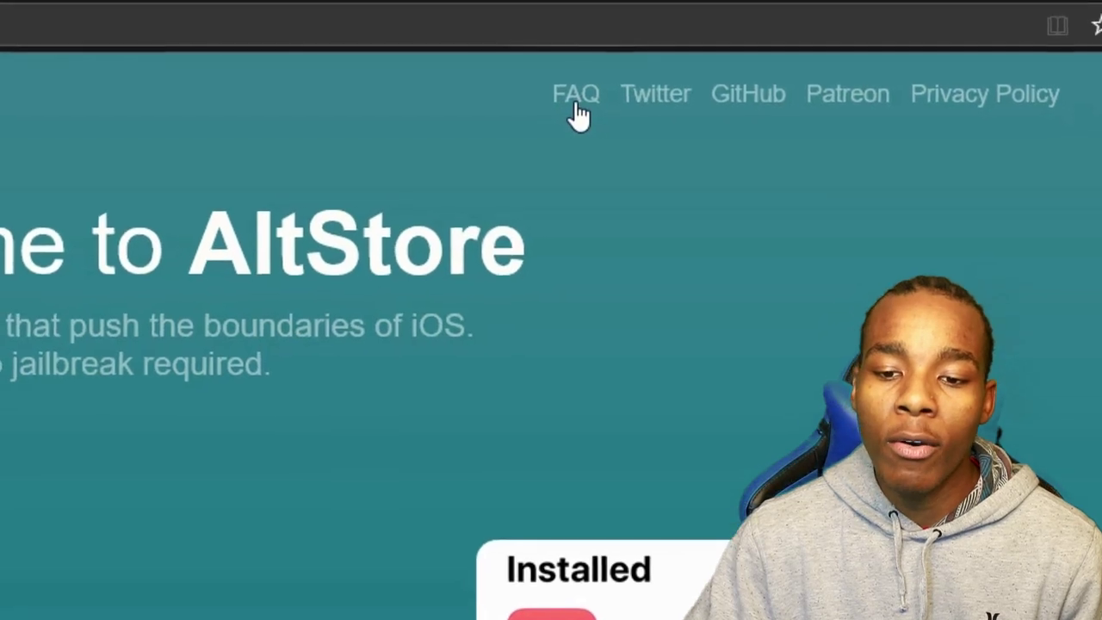
left_click(577, 97)
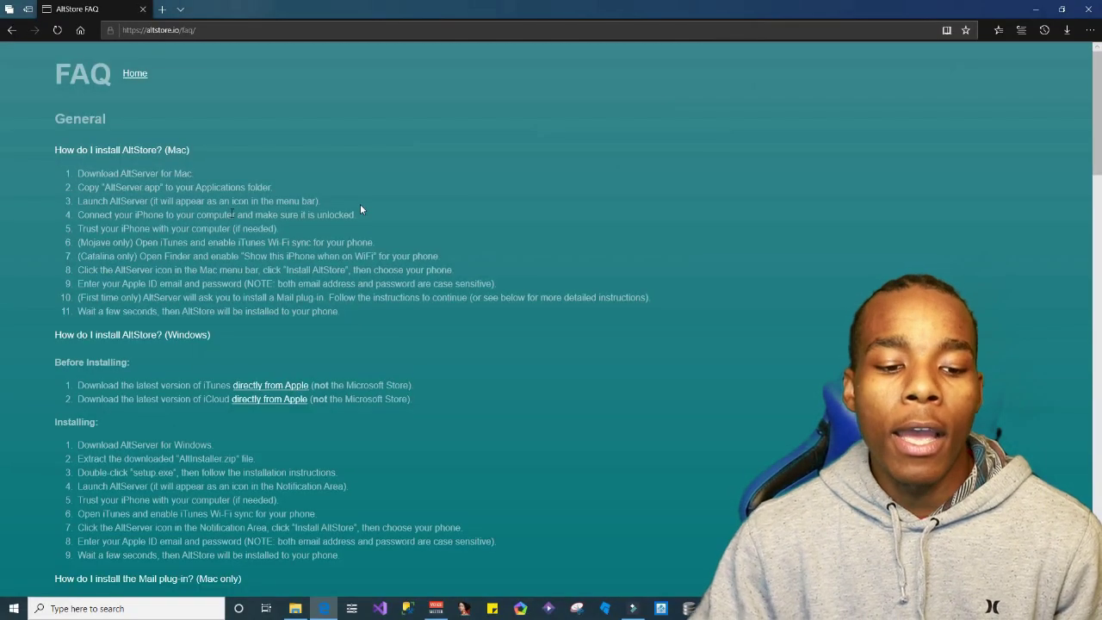
Read the FAQ's pre-installation requirements for Windows, covering iTunes and iCloud downloaded directly from Apple, and close the browser
left_click_drag(69, 363, 258, 400)
left_click_drag(332, 400, 424, 404)
left_click(439, 402)
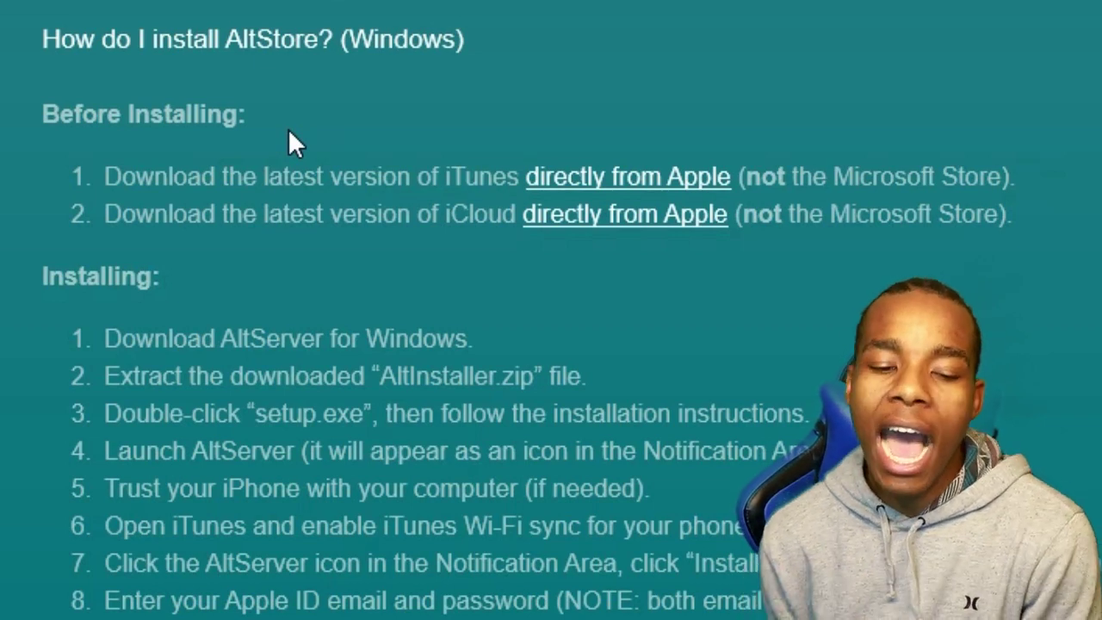
left_click_drag(818, 135, 1082, 184)
left_click(1005, 176)
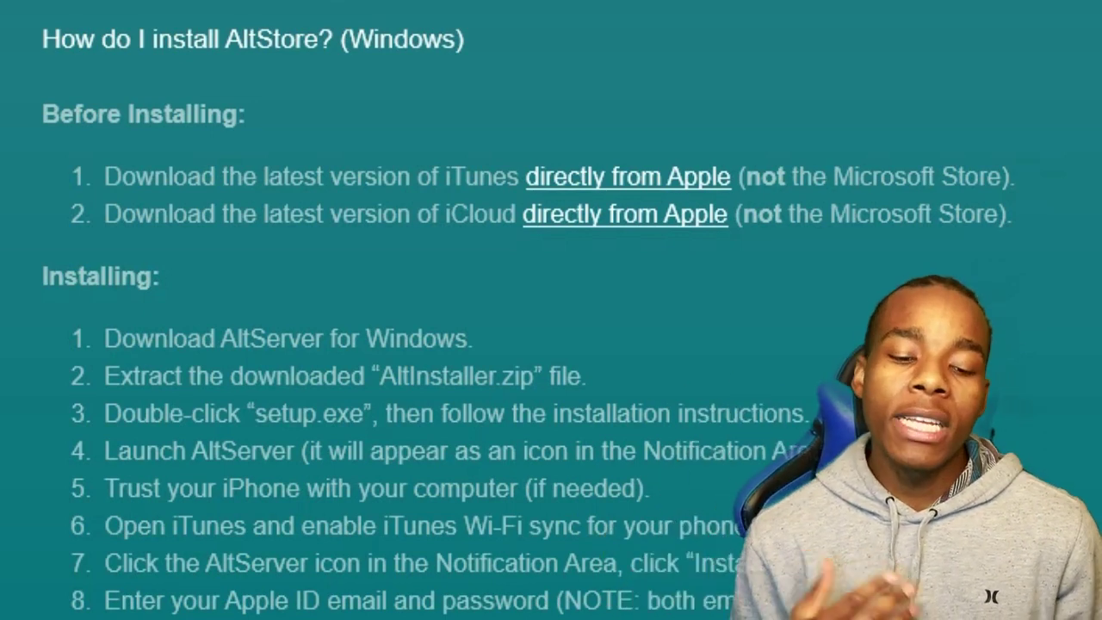
left_click_drag(1033, 220, 77, 239)
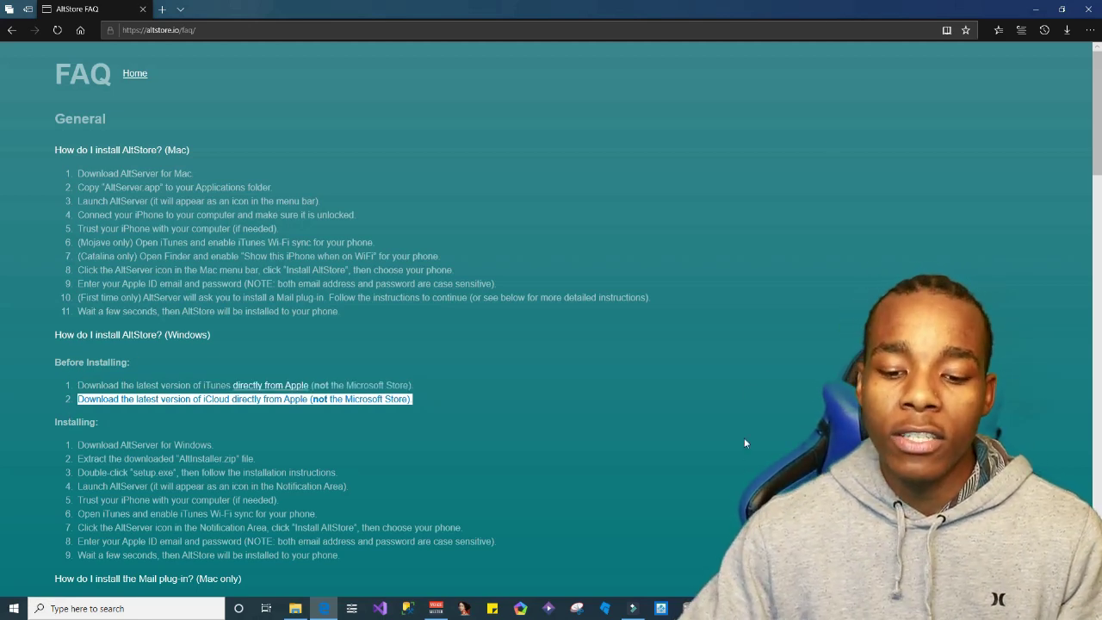
left_click(1086, 7)
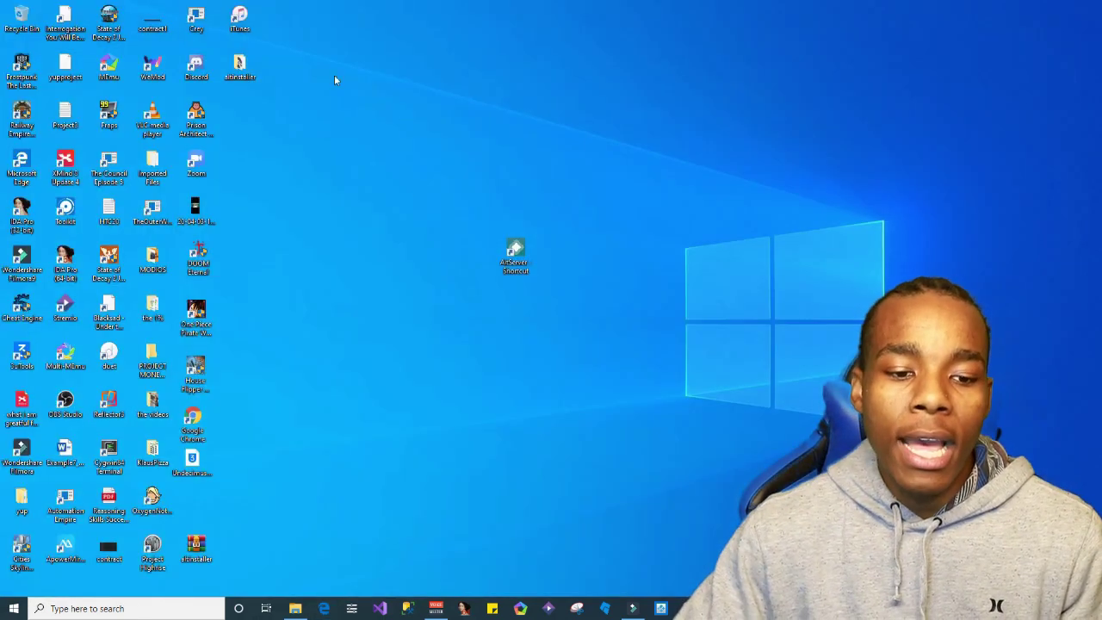
left_click_drag(542, 234, 556, 251)
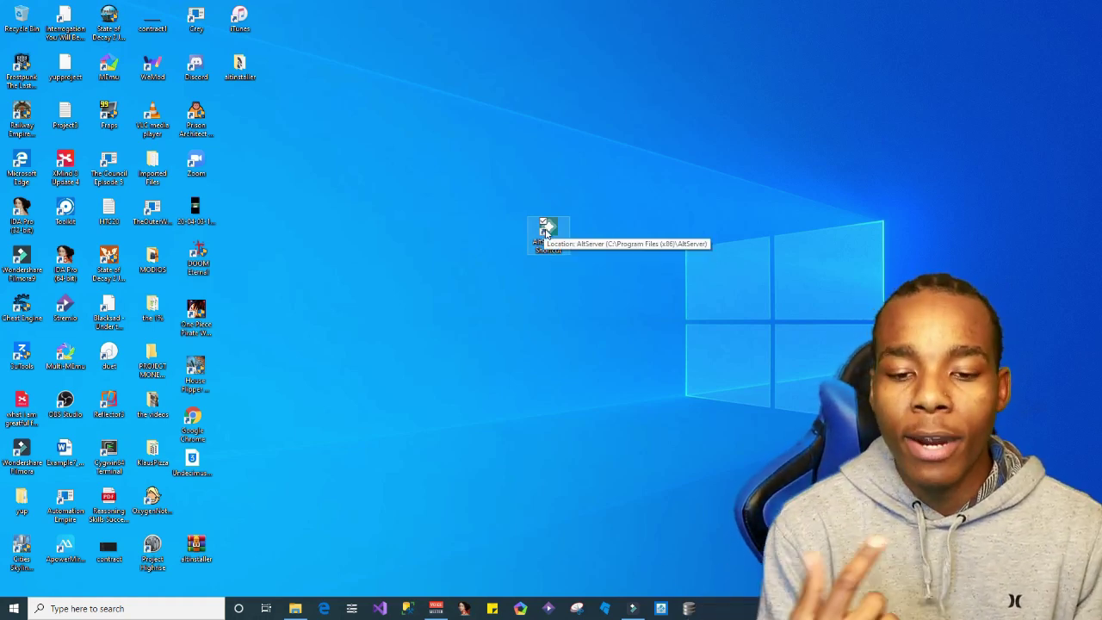
left_click_drag(592, 186, 595, 320)
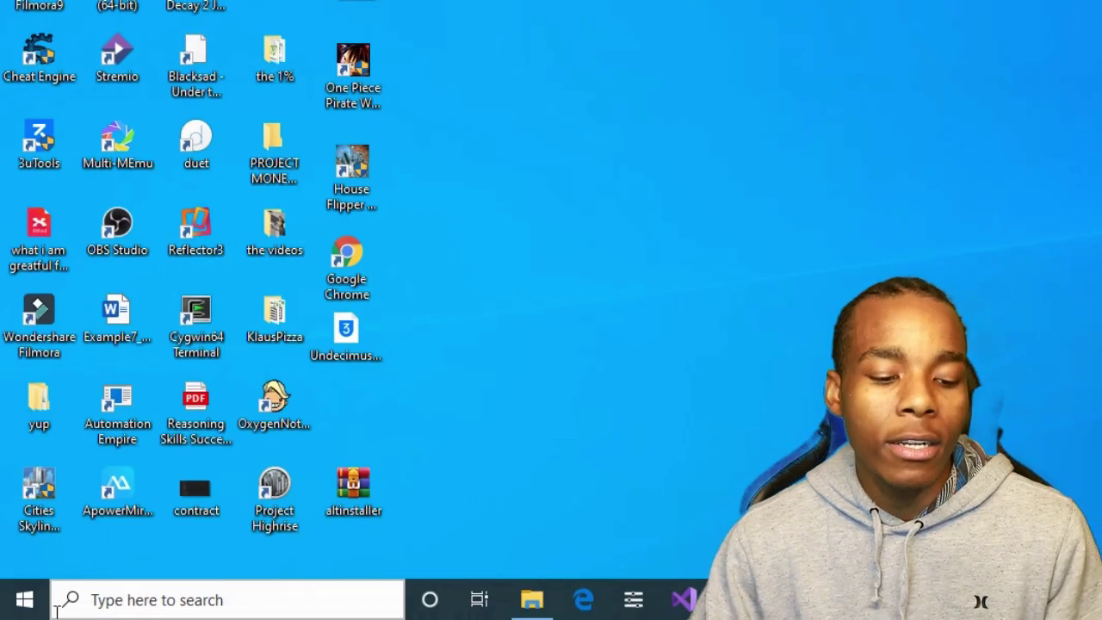
Find AltServer through the Windows search and launch it
left_click(95, 603)
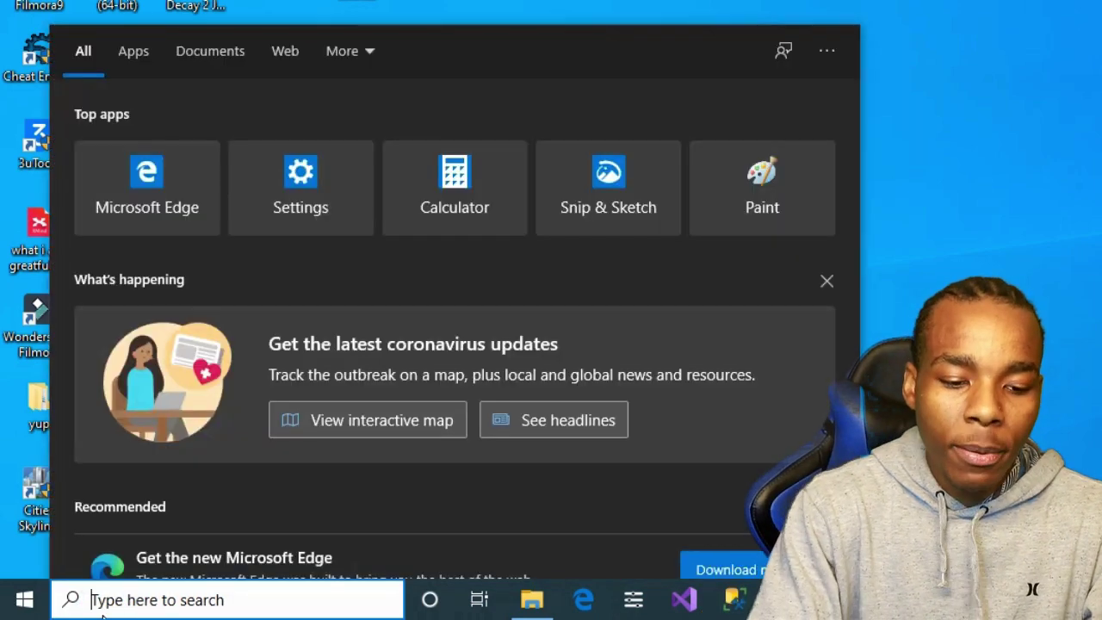
type("al")
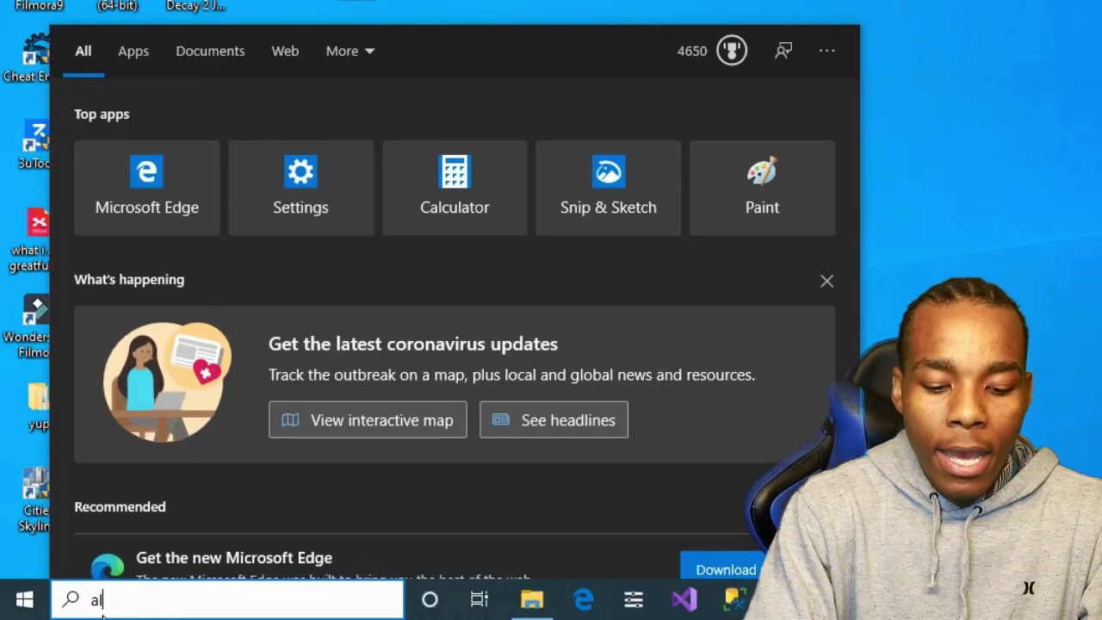
type("tst")
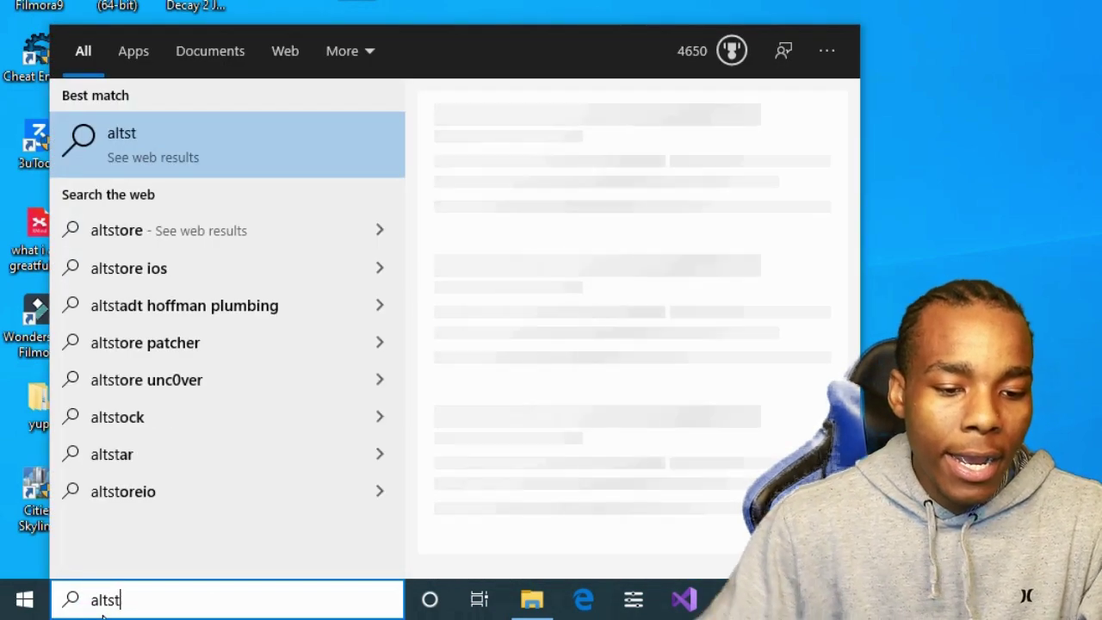
key("BackSpace")
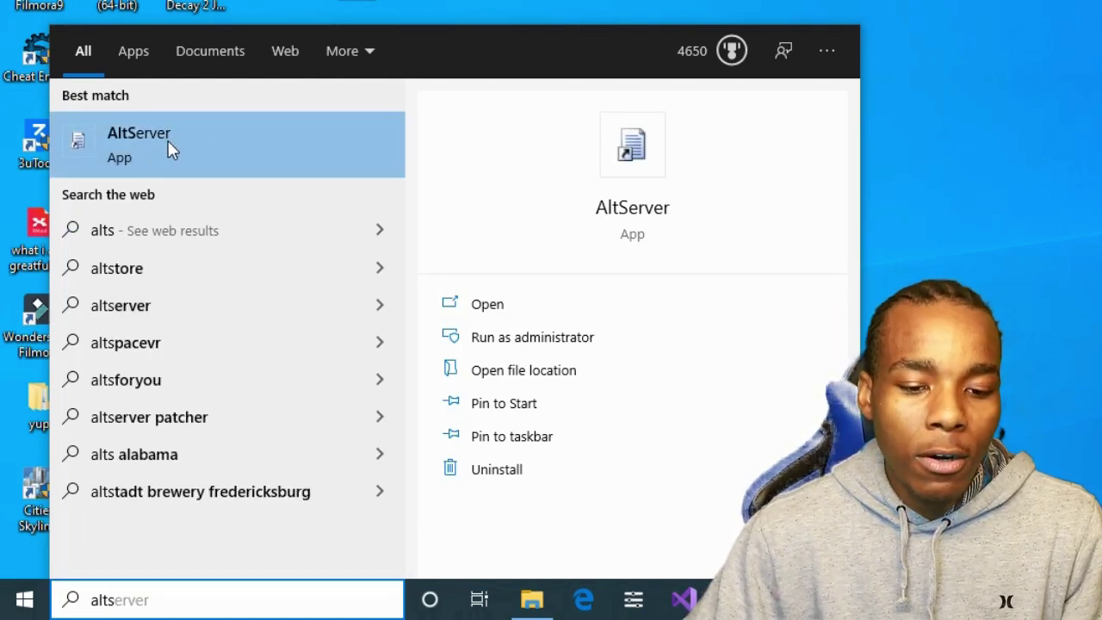
left_click(169, 137)
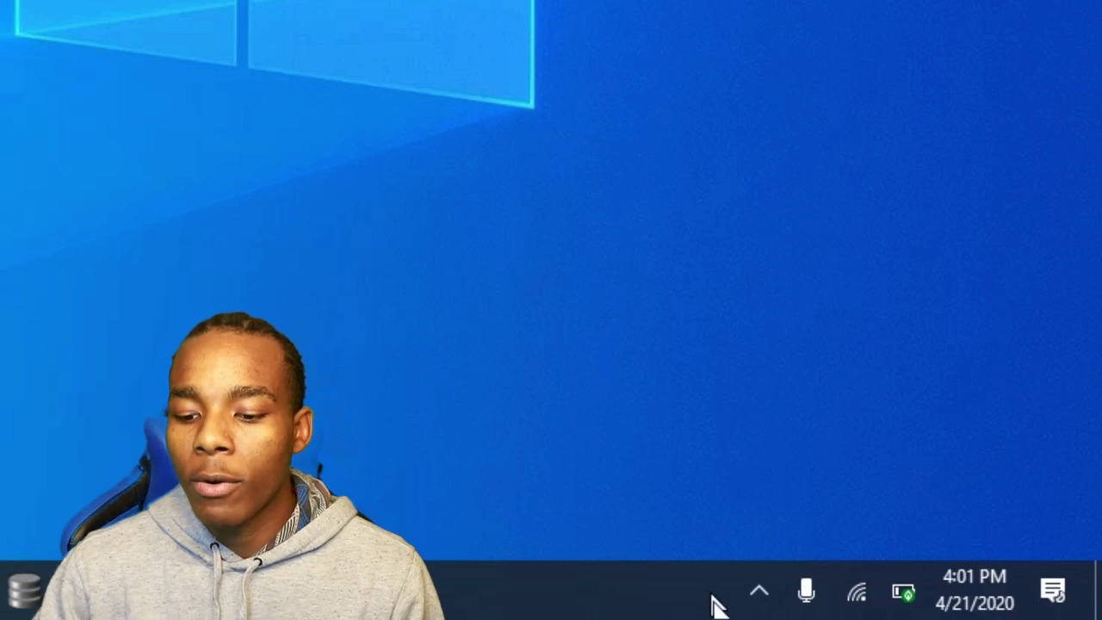
Find AltServer among the hidden notification icons and check its Install AltStore option for connected devices
left_click(756, 594)
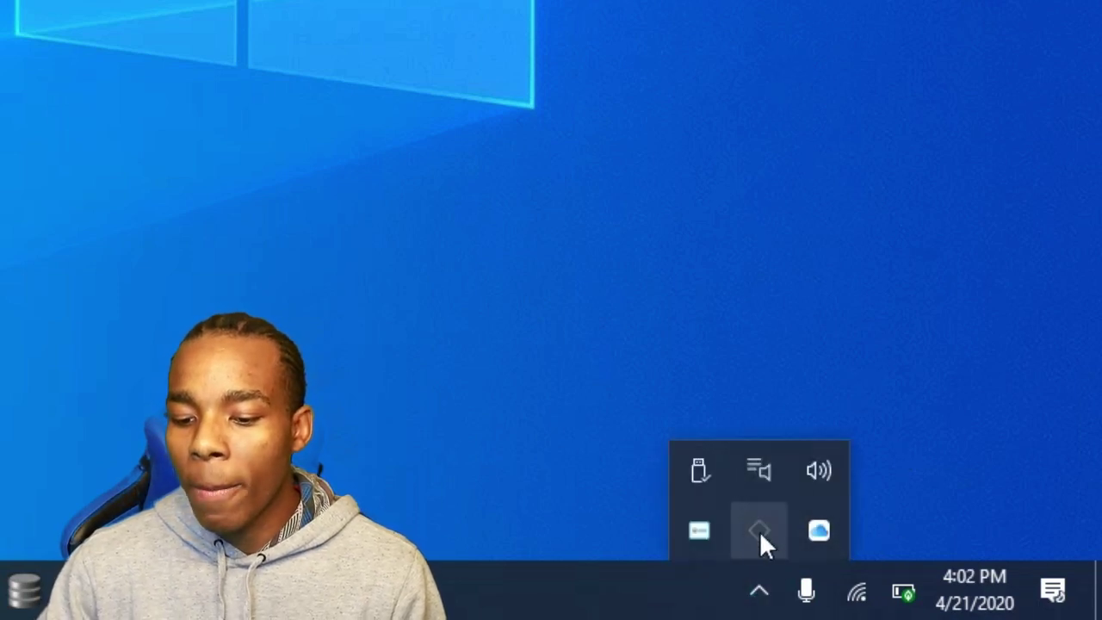
left_click_drag(765, 527, 769, 541)
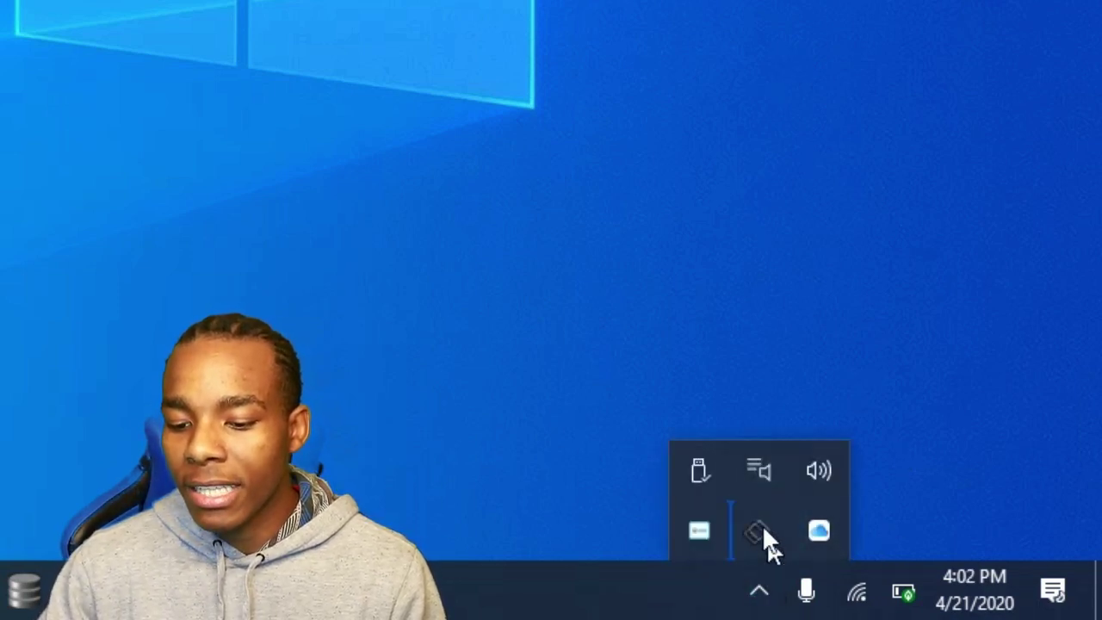
left_click(649, 91)
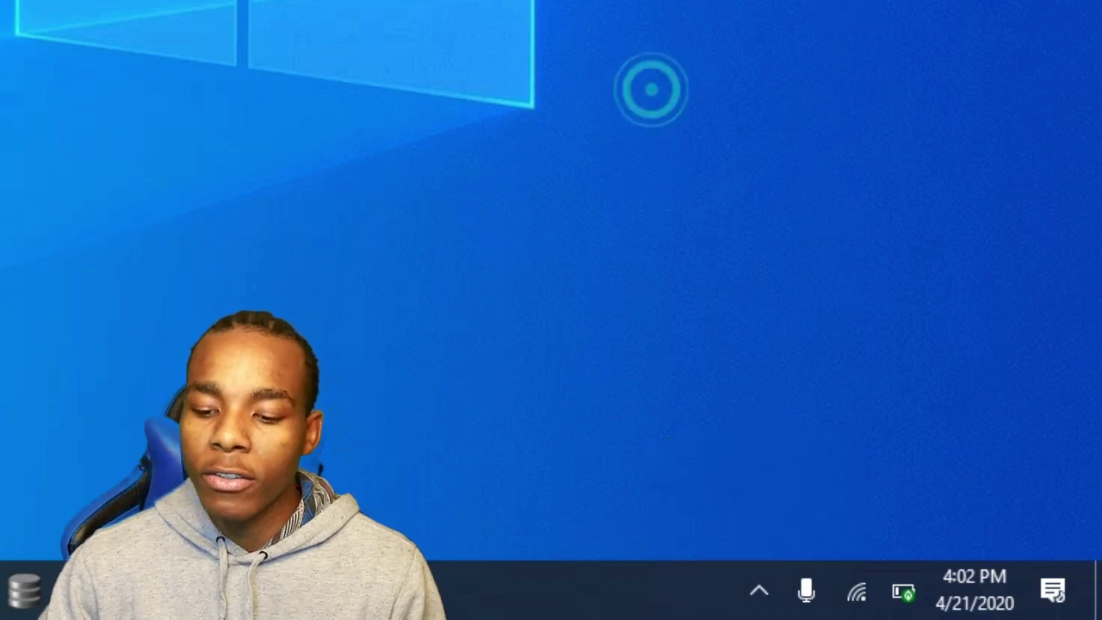
left_click(757, 592)
right_click(756, 532)
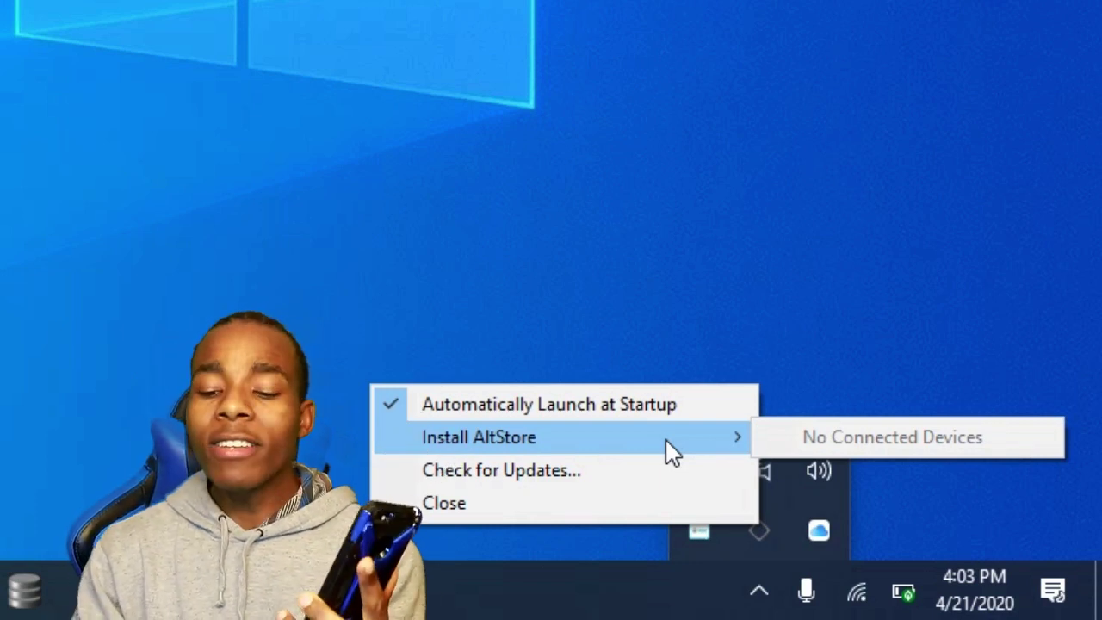
left_click(745, 514)
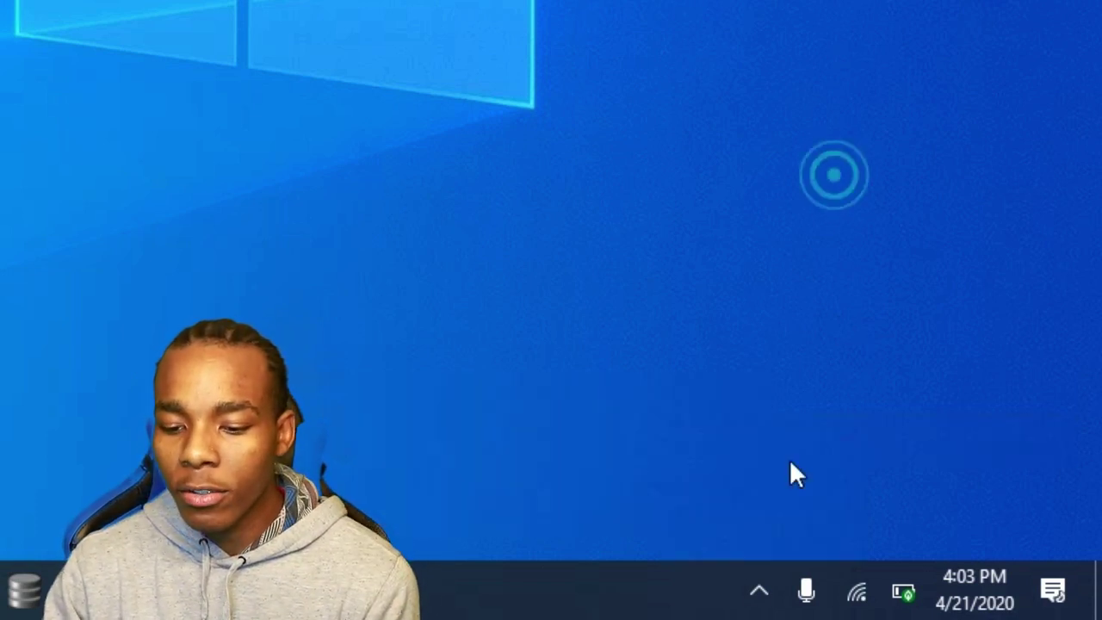
Start installing AltStore through AltServer on the connected device TSG-ASSET
left_click(758, 591)
left_click(767, 542)
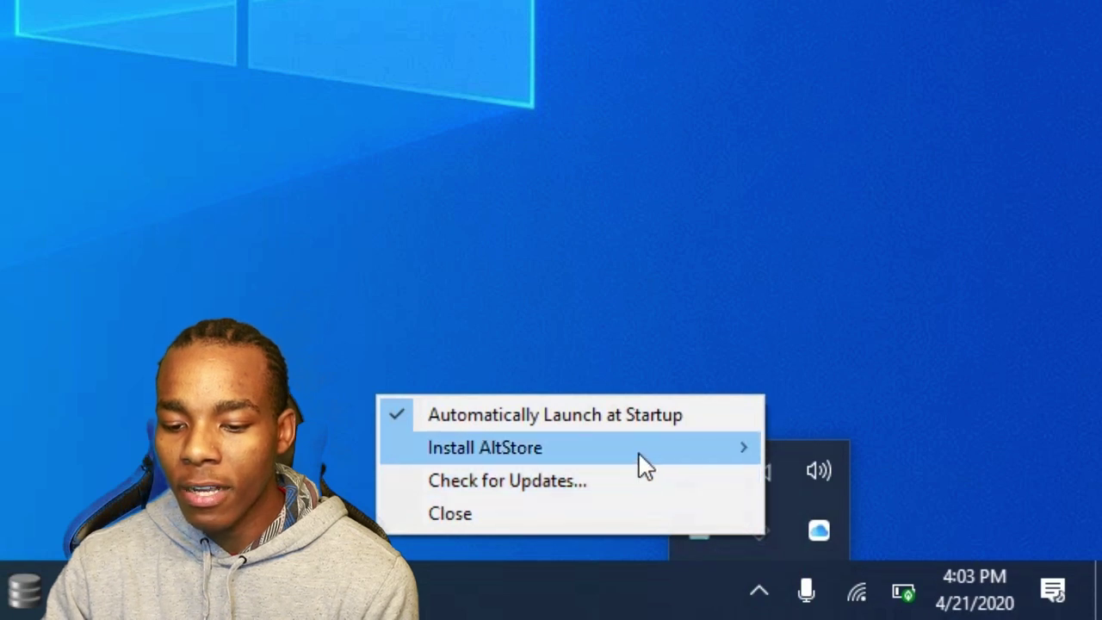
mouse_move(644, 463)
left_click(799, 440)
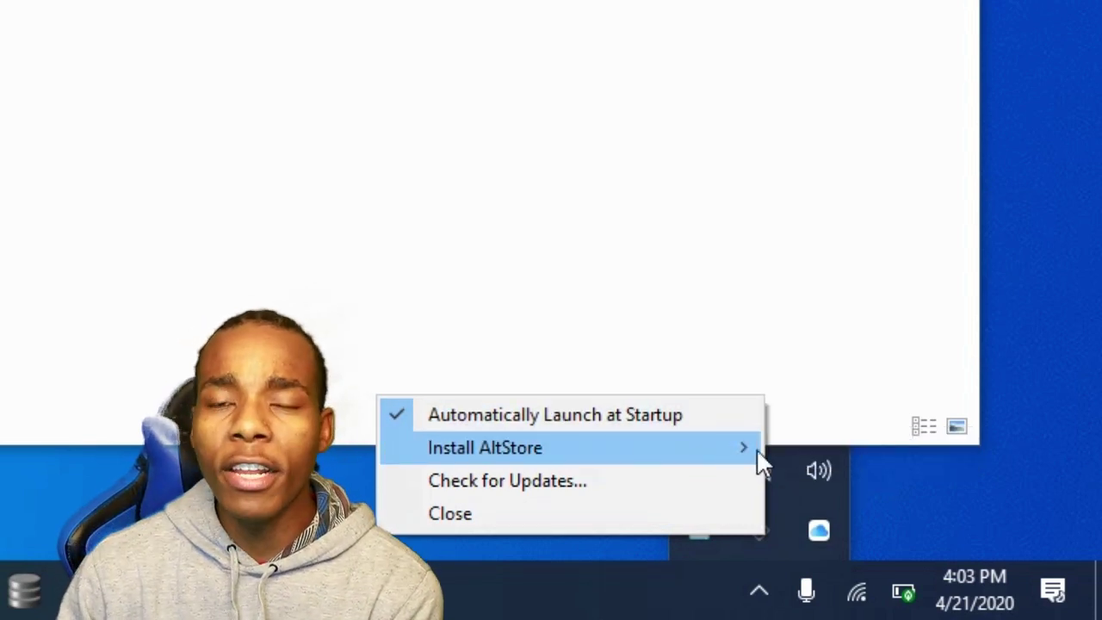
mouse_move(650, 443)
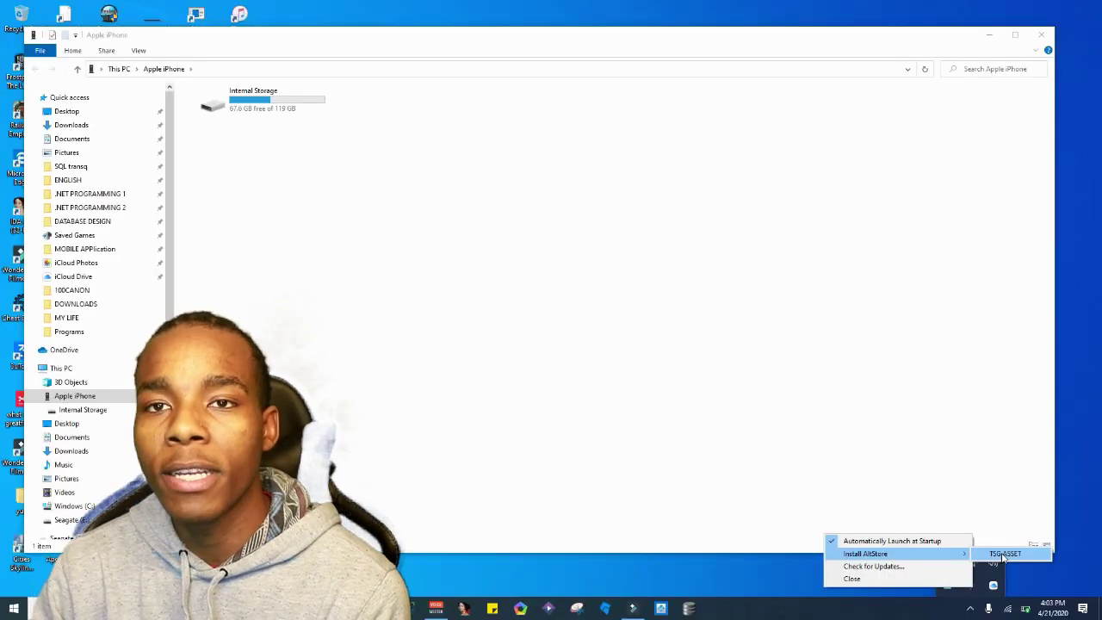
left_click(1002, 555)
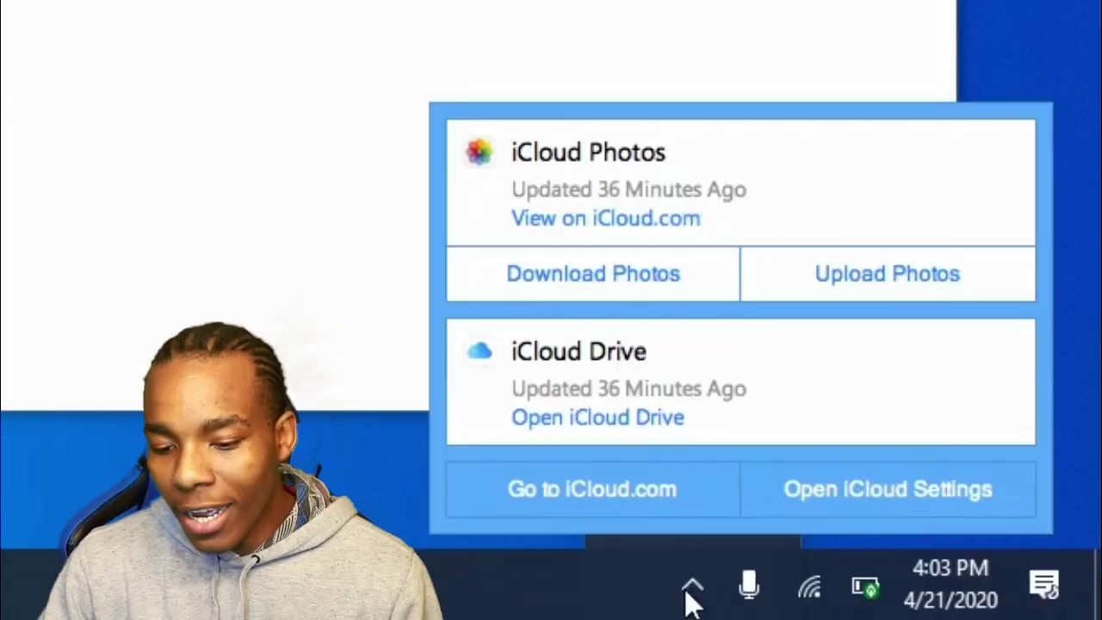
left_click(688, 588)
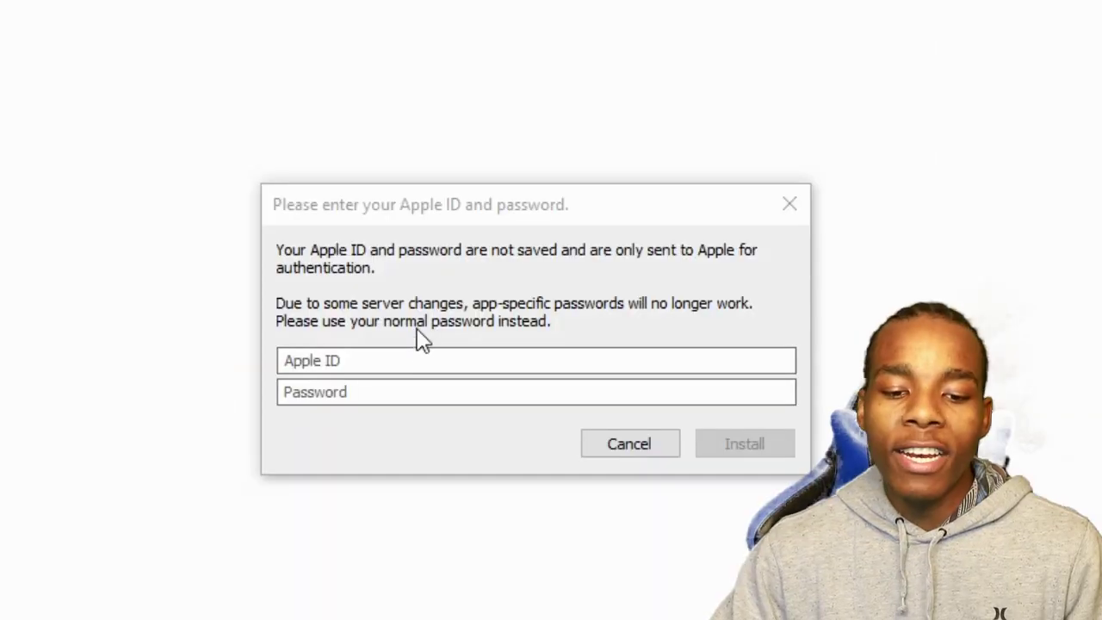
Go through the empty Apple ID and password fields, cancel the AltStore sign-in, and close the Apple iPhone folder window
left_click(420, 358)
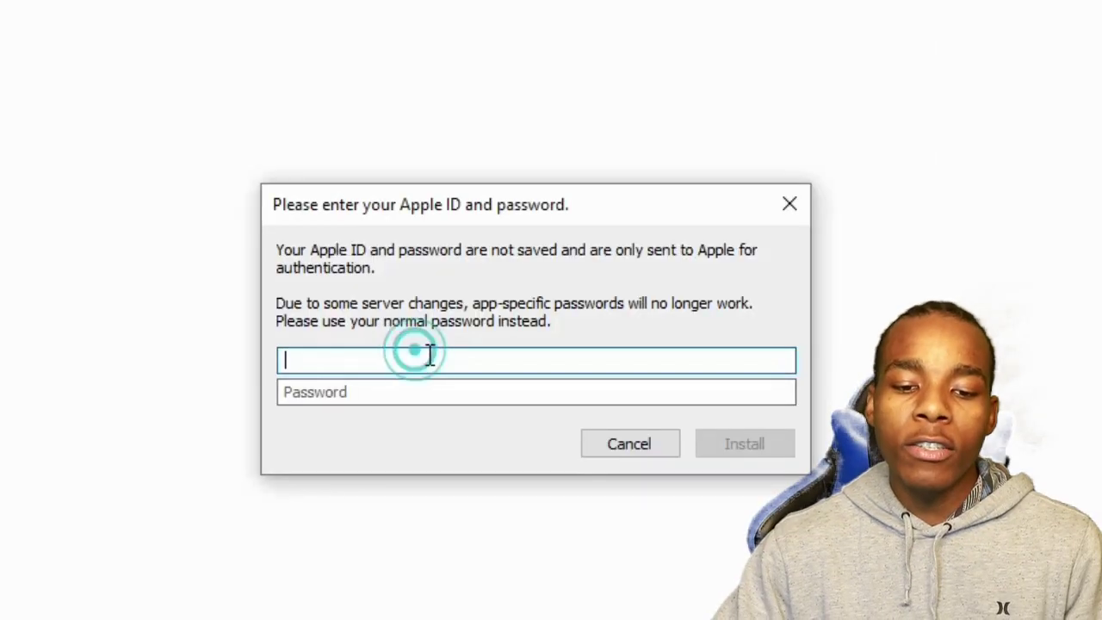
left_click(337, 390)
left_click(344, 359)
left_click(337, 394)
left_click(324, 384)
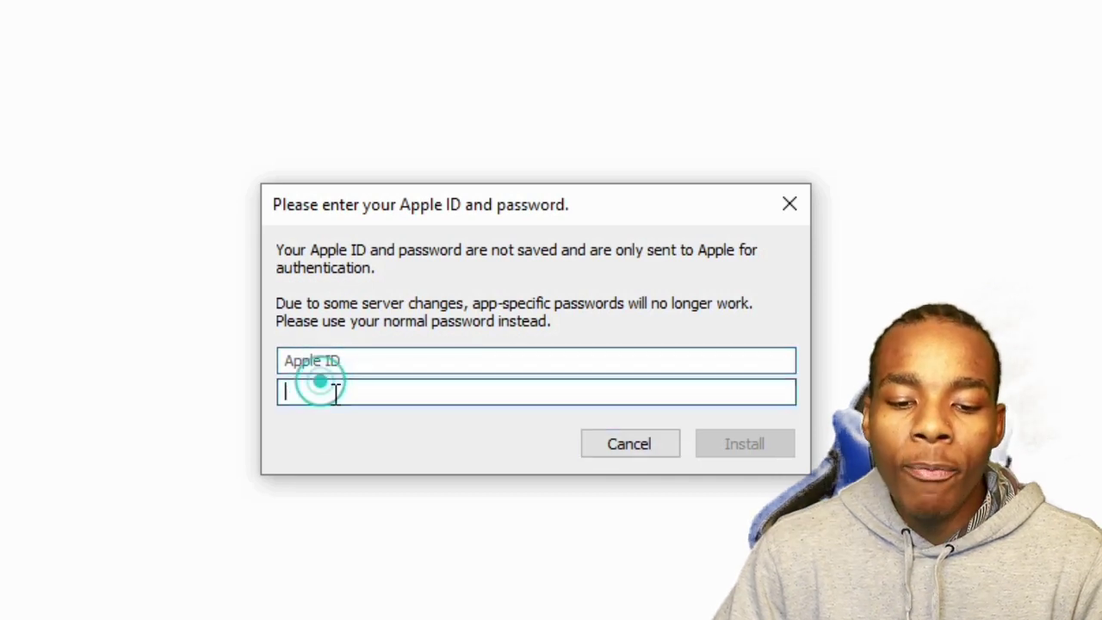
left_click(376, 387)
left_click(749, 445)
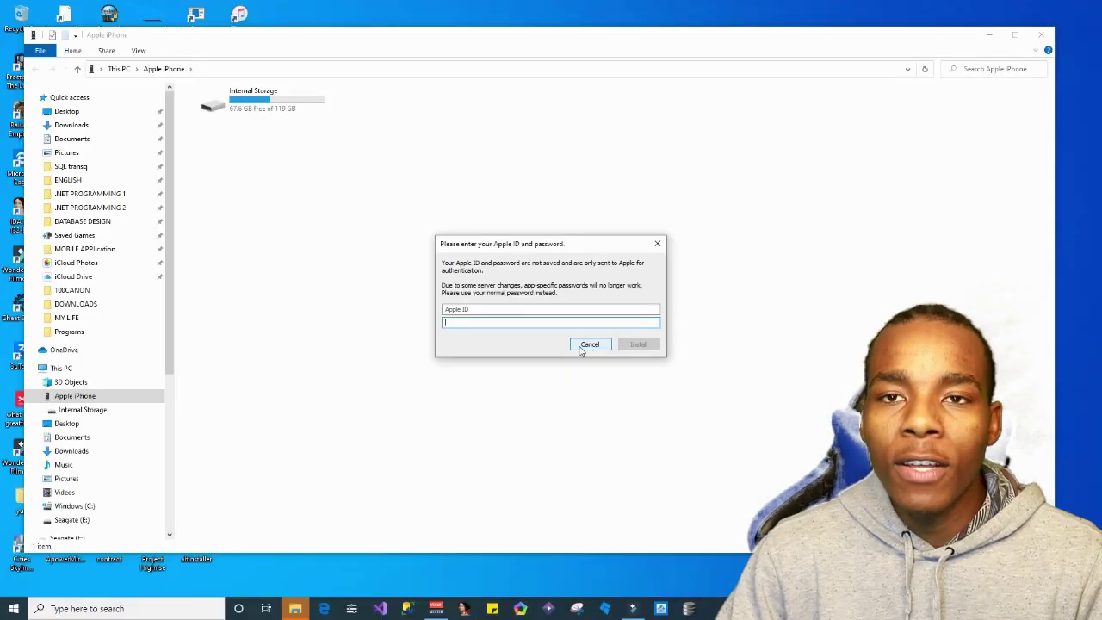
left_click(587, 443)
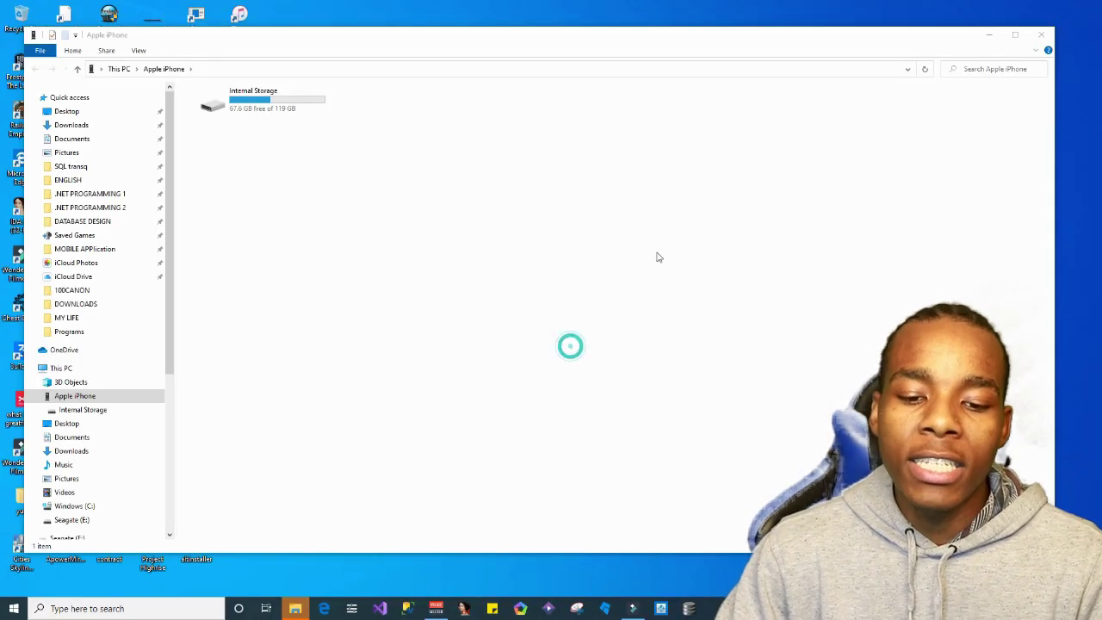
left_click(1037, 36)
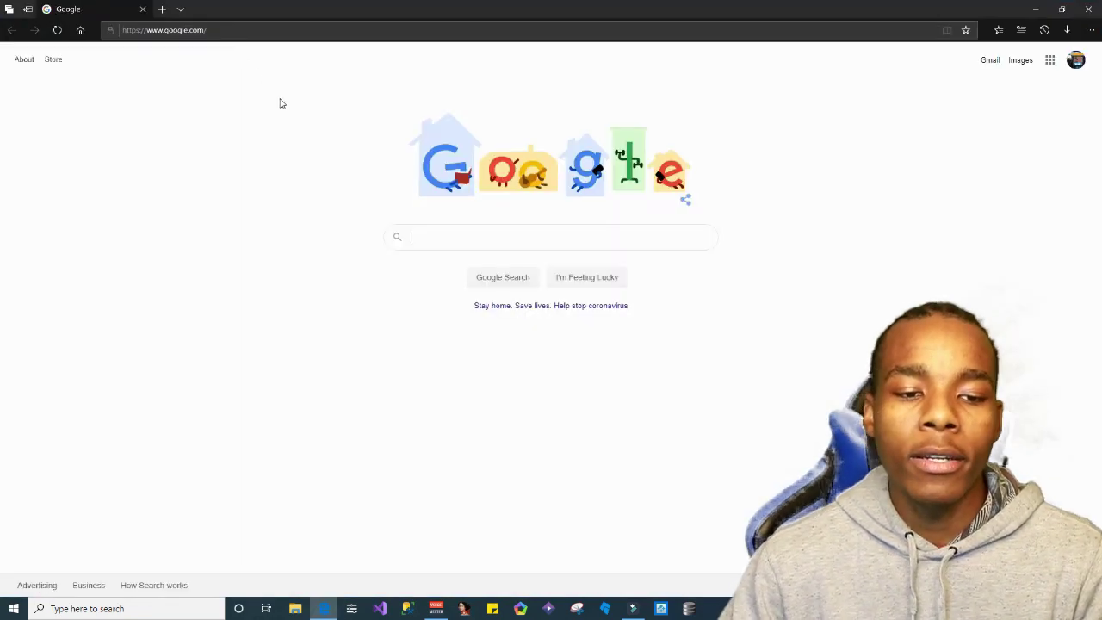
Search Google for "uncover github" and open the Releases page of pwn20wndstuff/Undecimus on GitHub
left_click(472, 234)
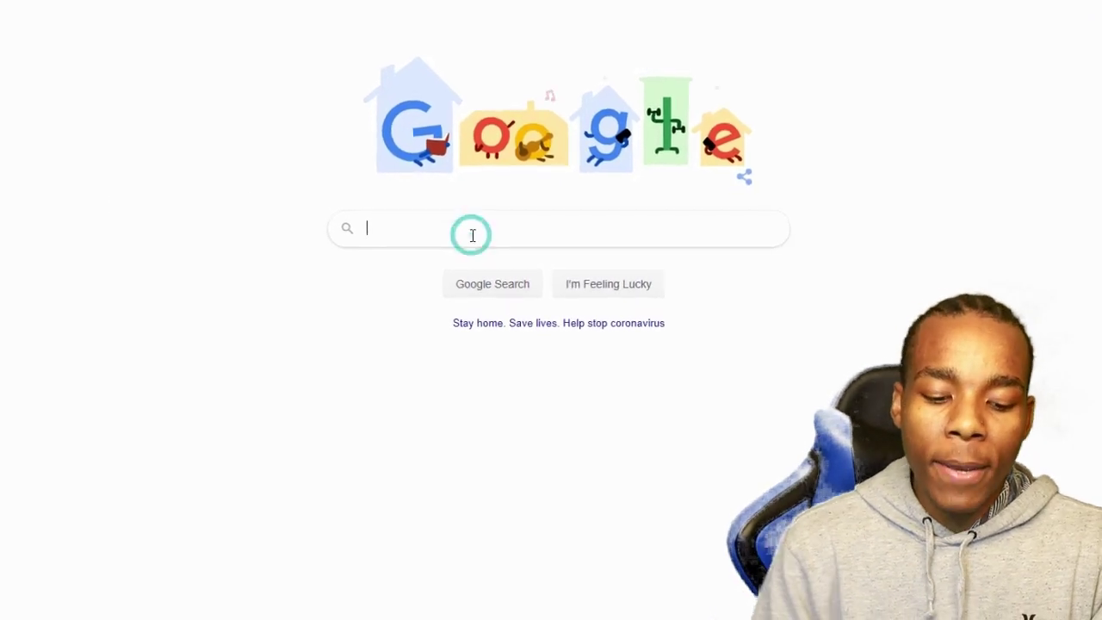
type("uncov")
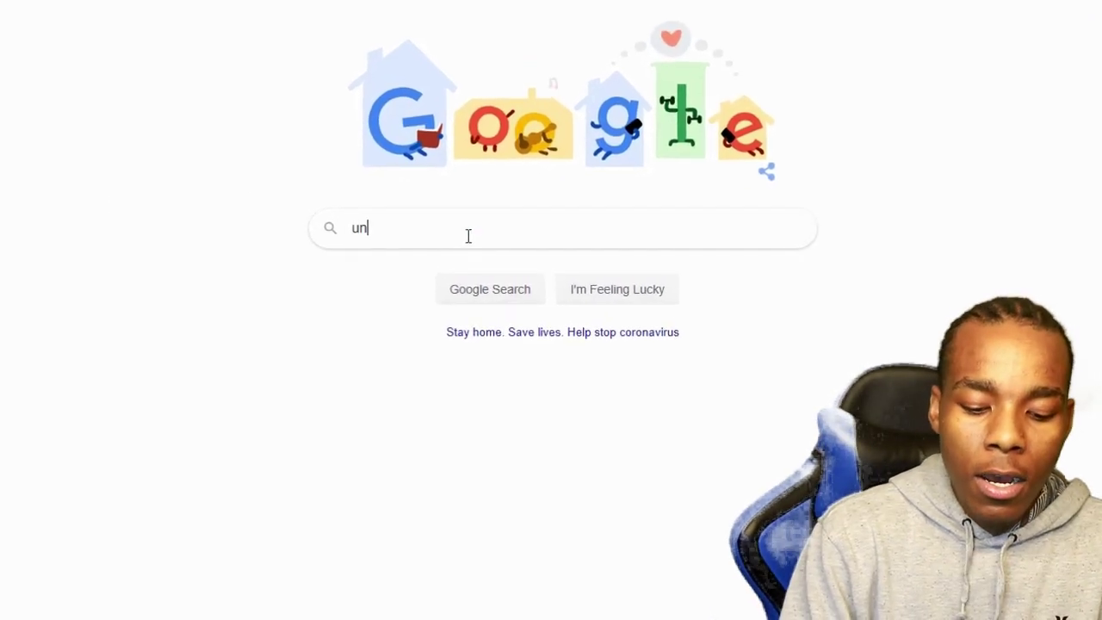
key("BackSpace")
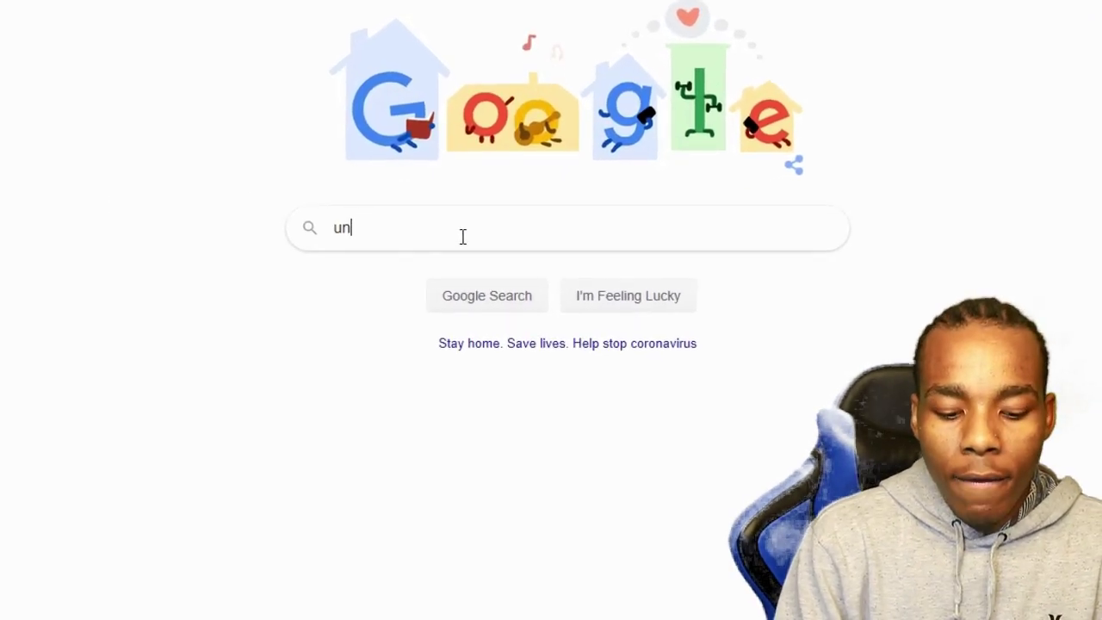
type("cover githun")
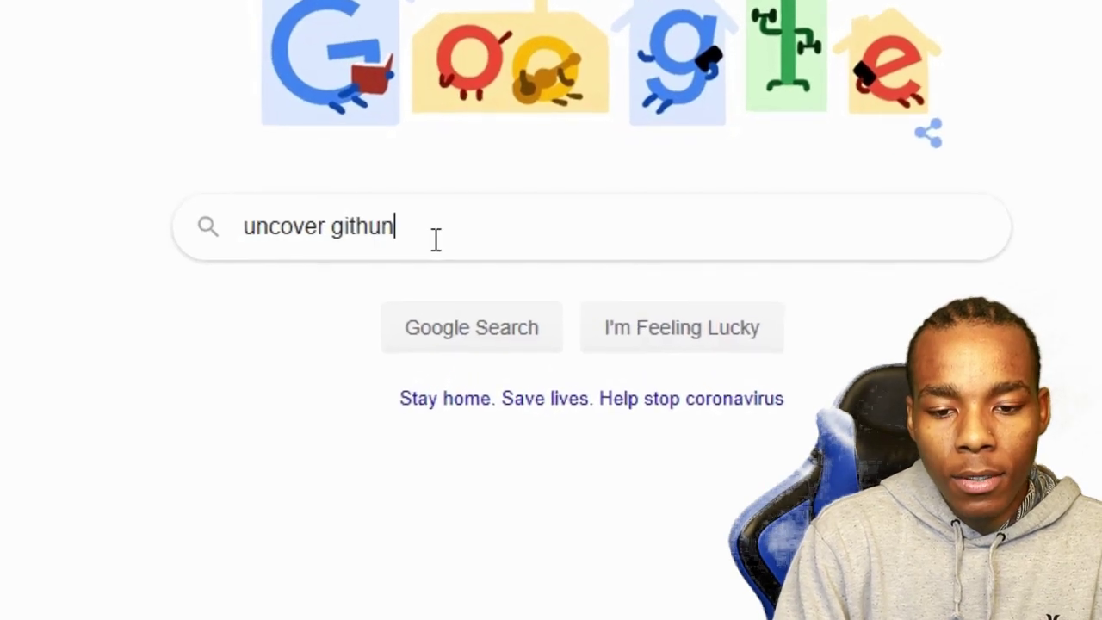
key("BackSpace")
type("b")
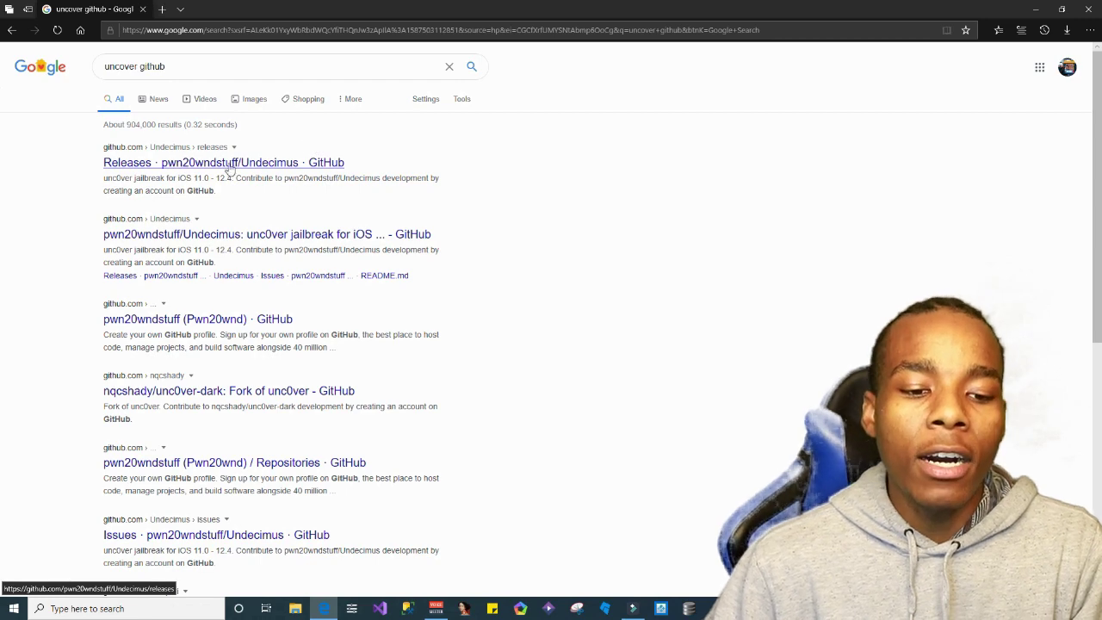
left_click(166, 162)
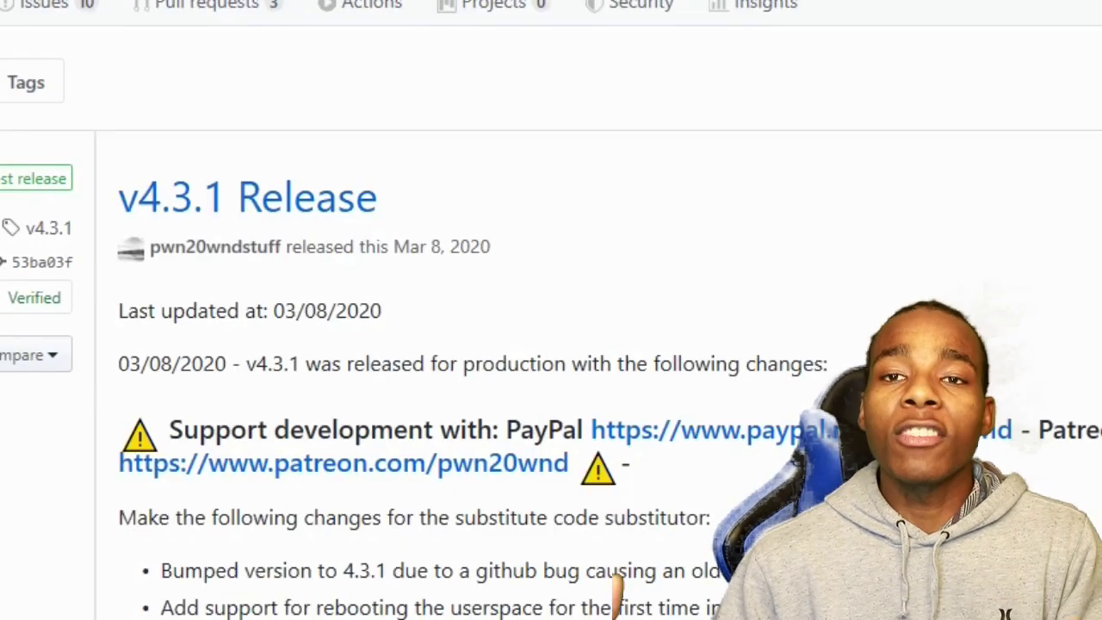
Review the v4.3.1 release notes and download Undecimus-v4.3.1.ipa from its assets, using the option to choose the save location
scroll(373, 193, "down", 5)
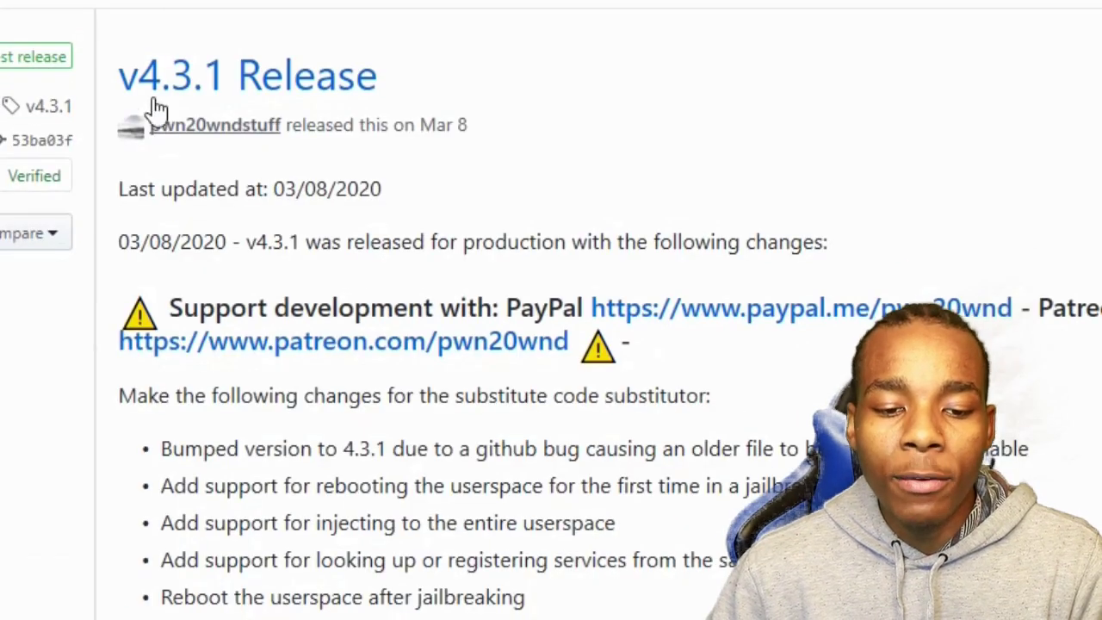
scroll(284, 249, "down", 9)
scroll(321, 285, "up", 11)
scroll(264, 580, "down", 9)
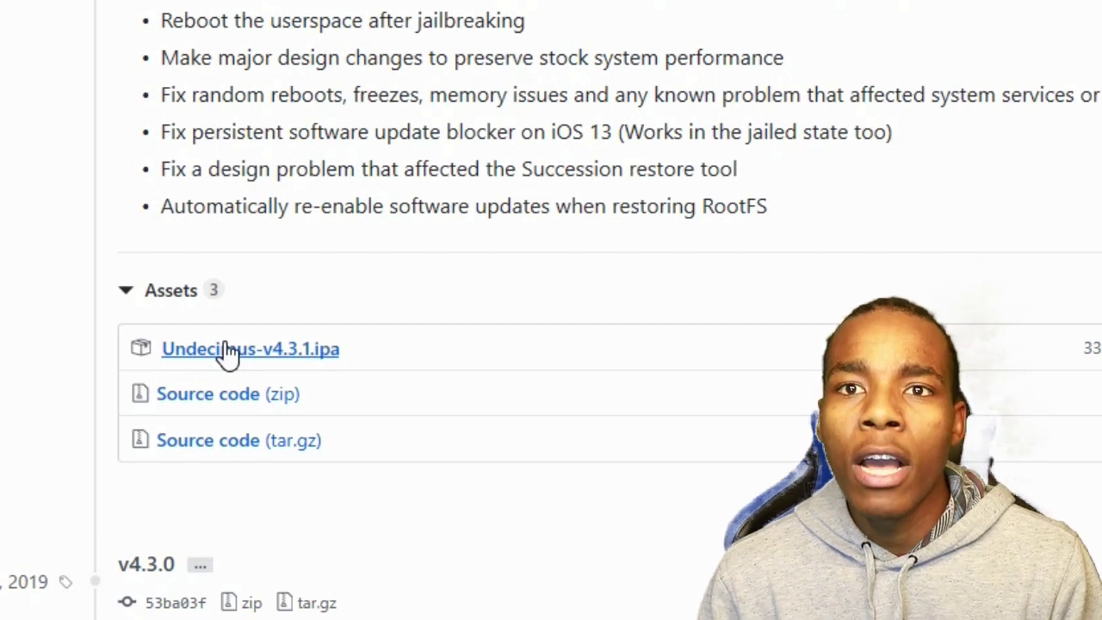
left_click(258, 355)
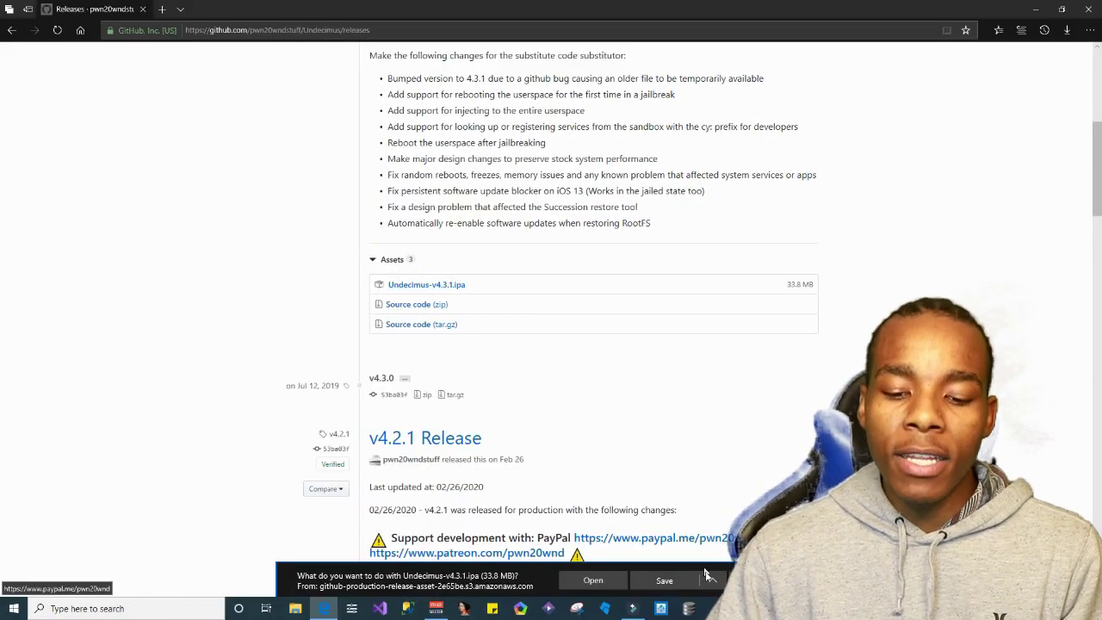
left_click(707, 579)
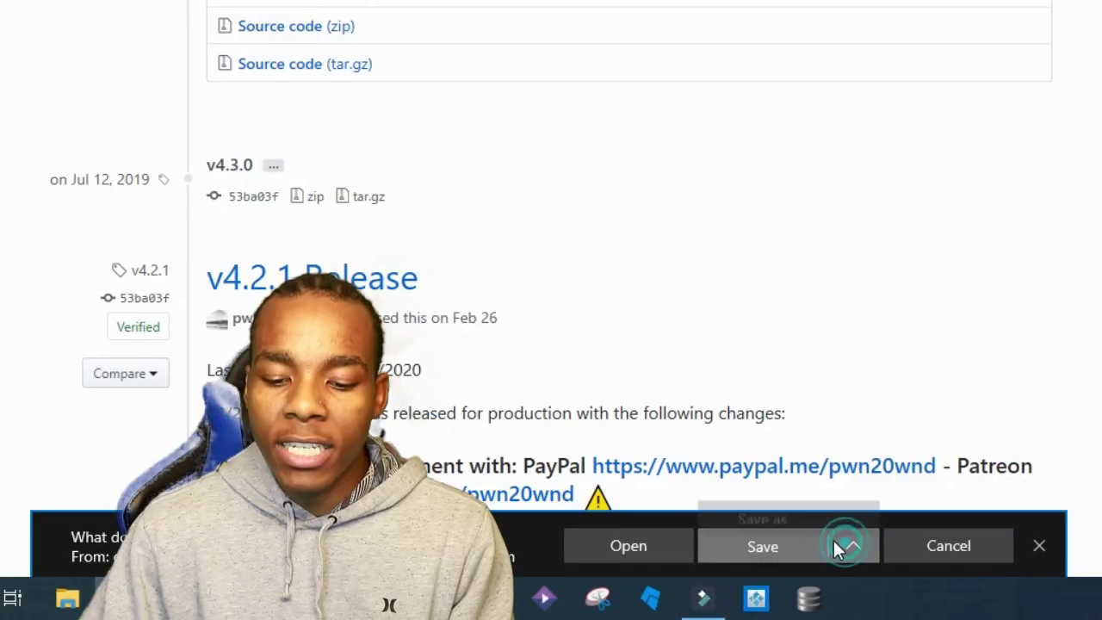
left_click(774, 513)
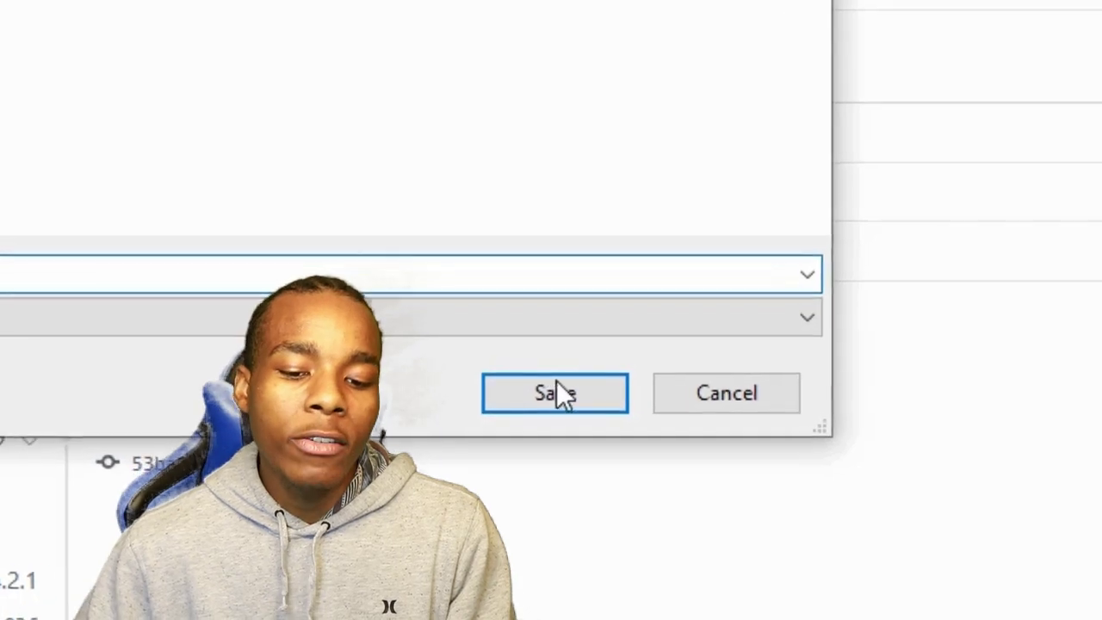
left_click(579, 408)
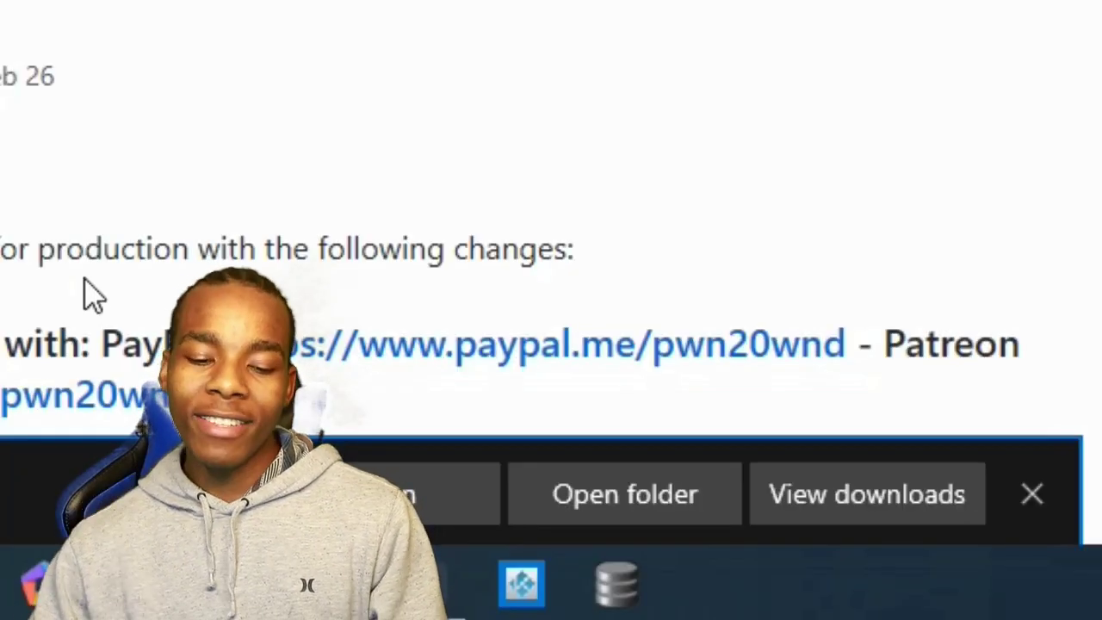
Show the downloaded file in its folder, fit that window to one half of the screen, and launch iTunes
left_click(620, 486)
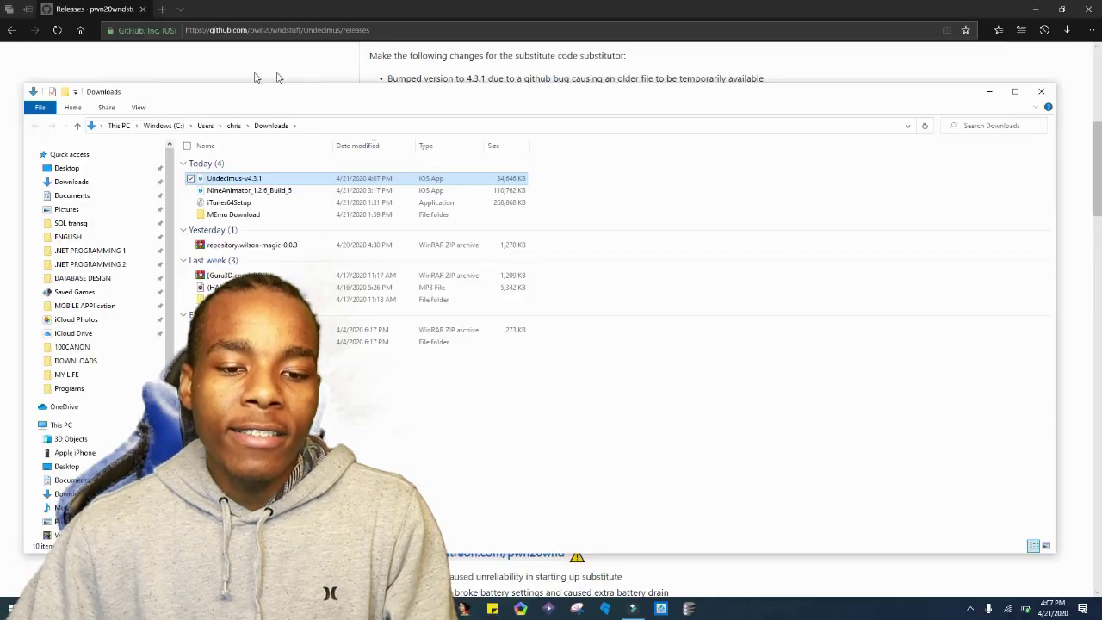
left_click_drag(193, 93, 0, 121)
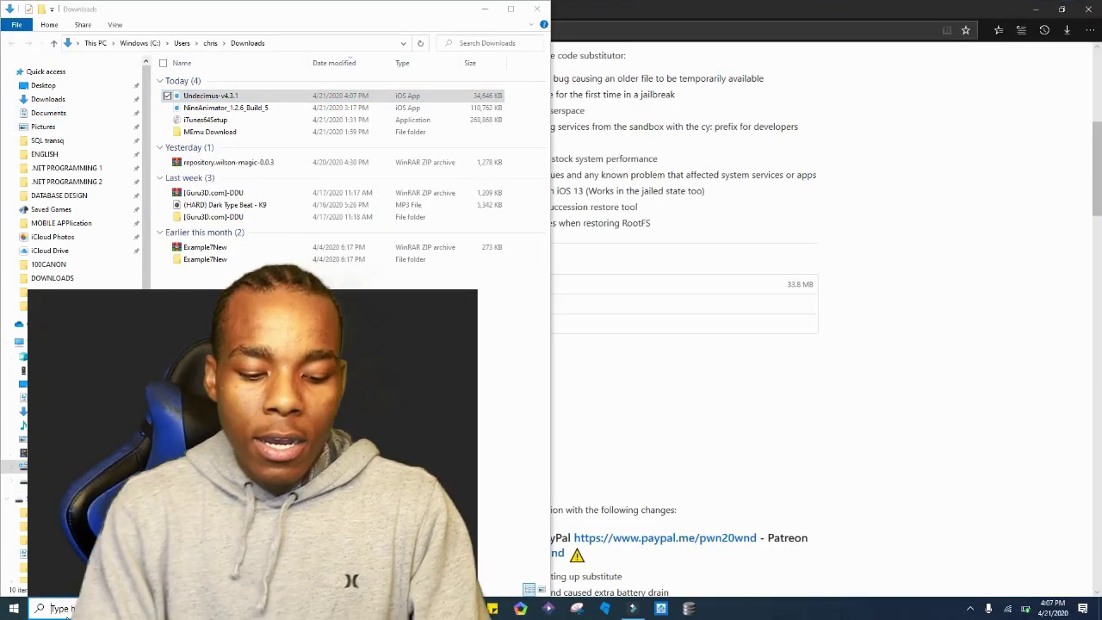
left_click(66, 609)
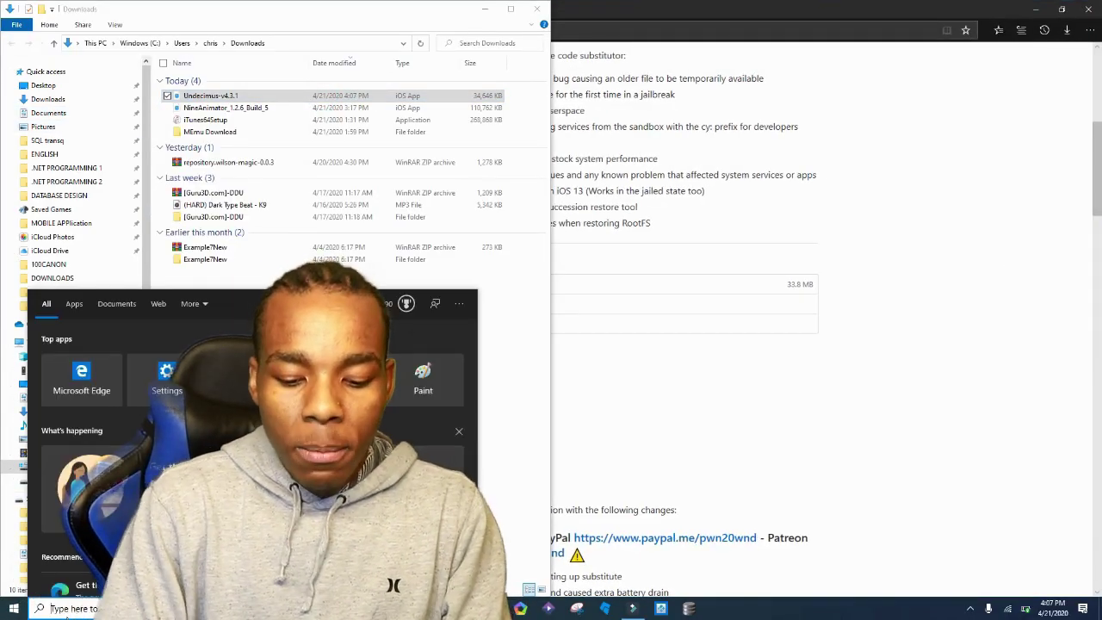
type("itun")
key("Return")
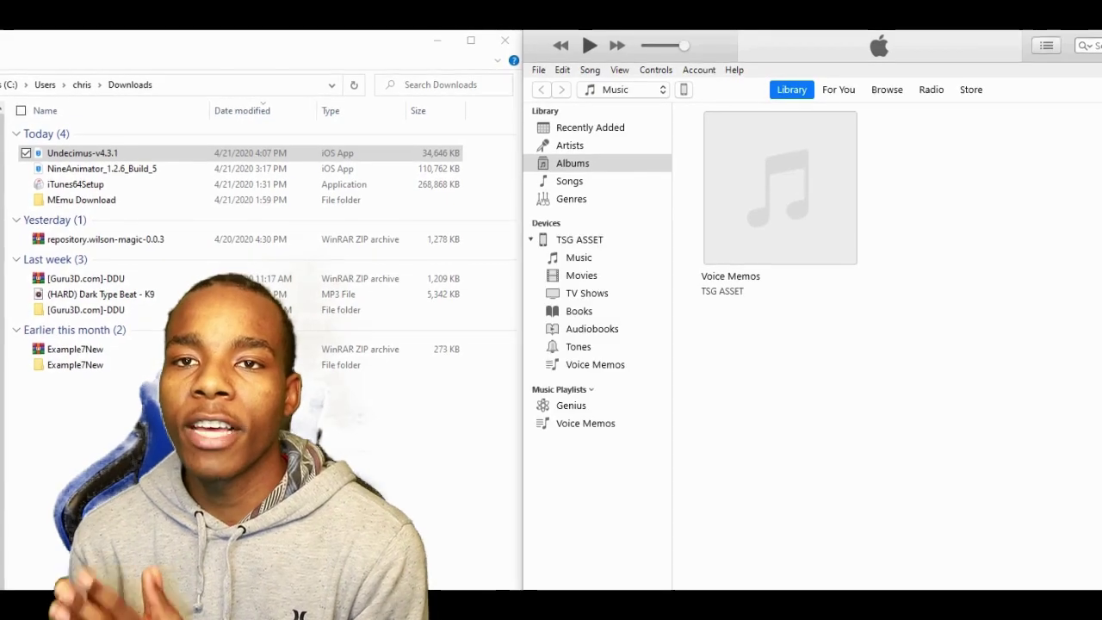
Open the File Sharing settings of the TSG ASSET iPhone in iTunes and display the ZipApp Lite documents
left_click(635, 350)
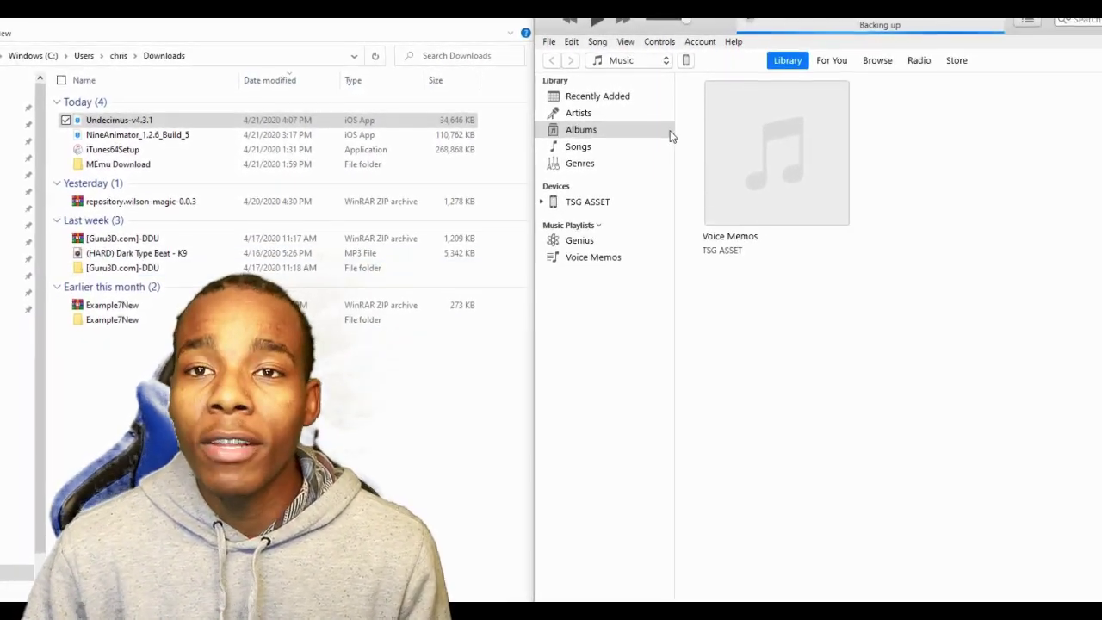
left_click(685, 60)
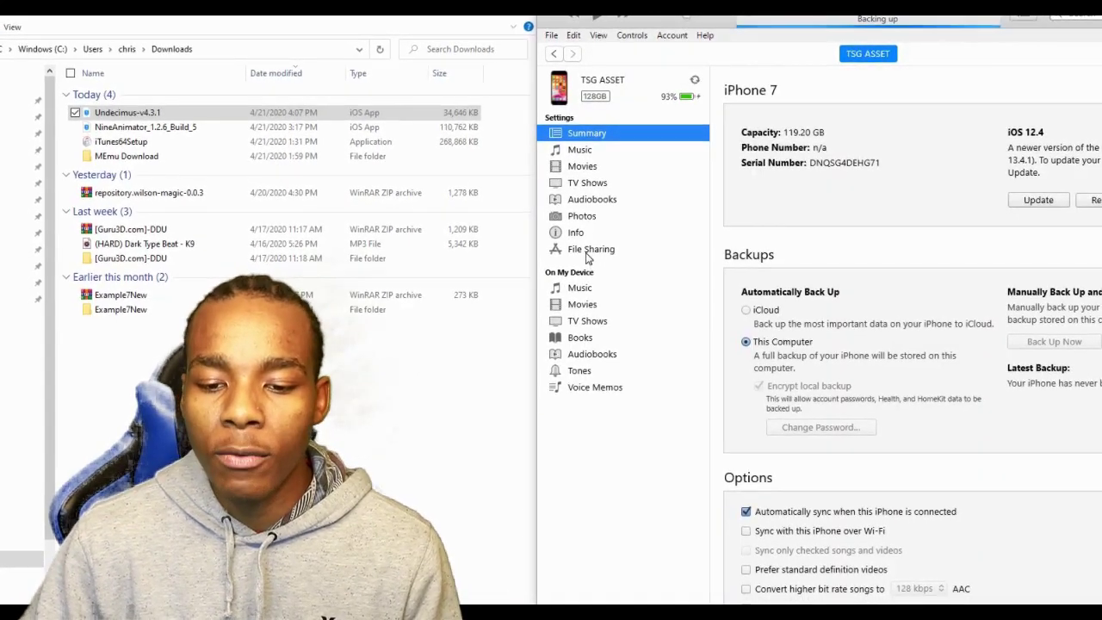
left_click(574, 251)
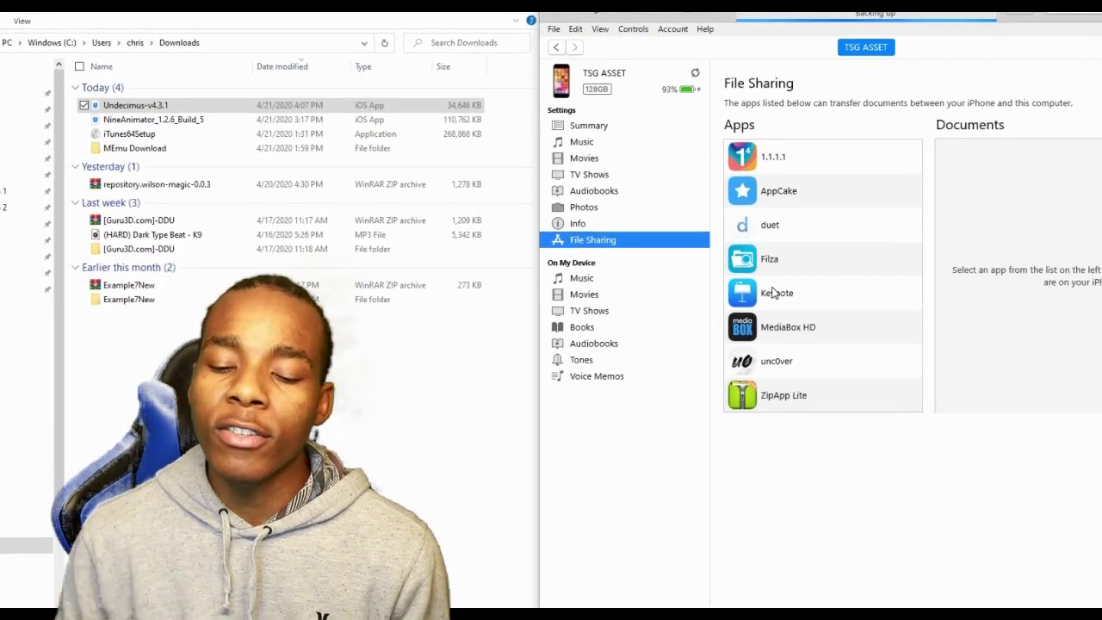
left_click(817, 393)
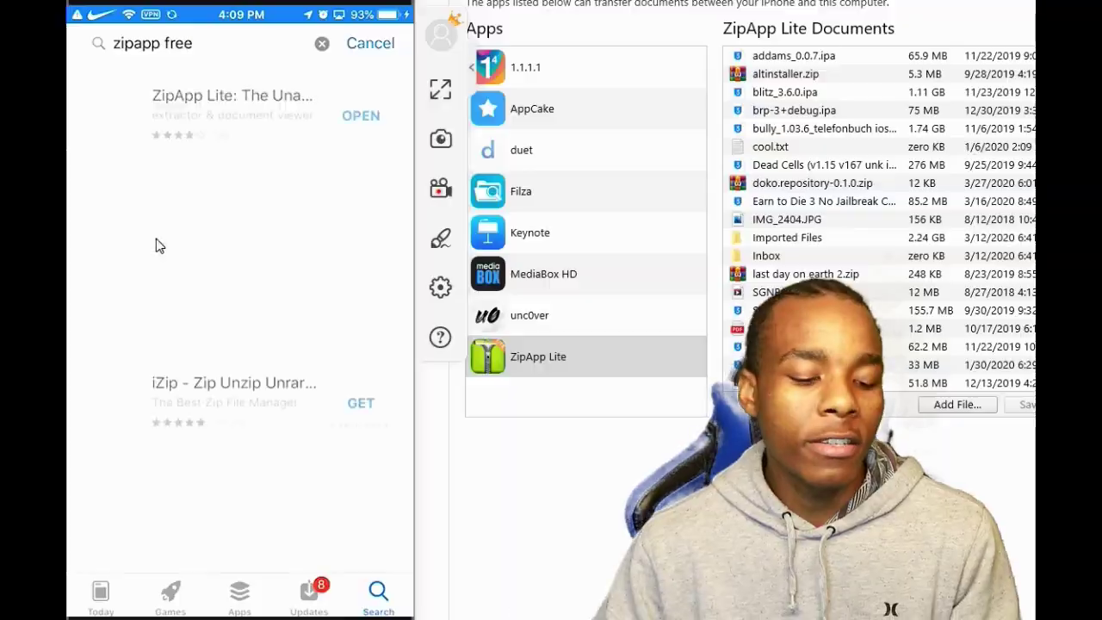
View the ZipApp Lite listing in the phone's App Store, and look through the File Sharing entries for Keynote, Filza and duet
left_click(156, 238)
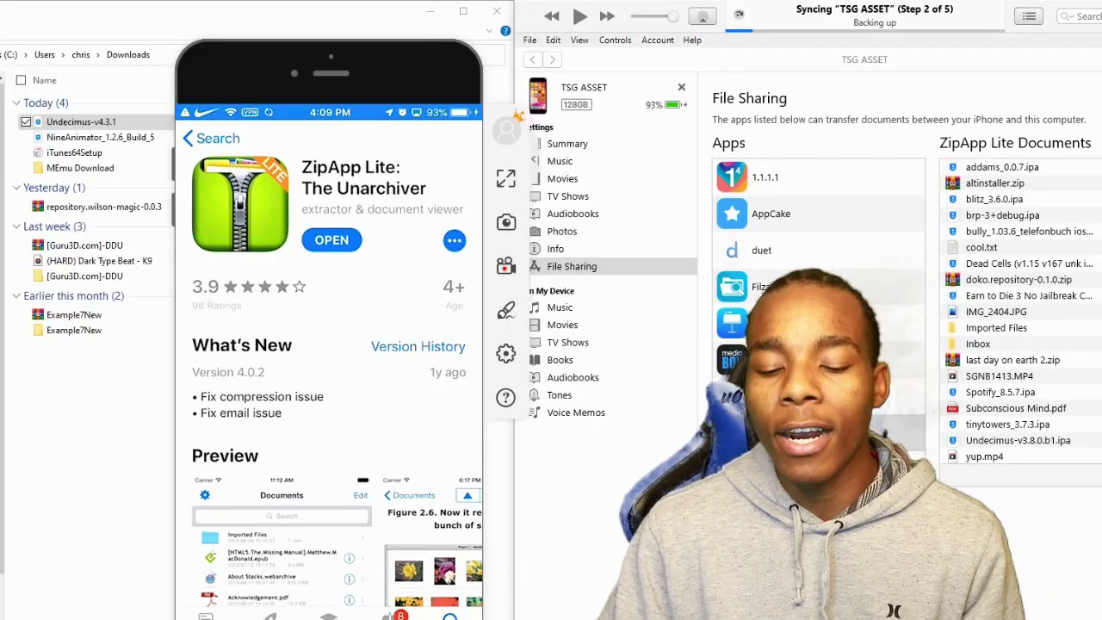
key("alt+Tab")
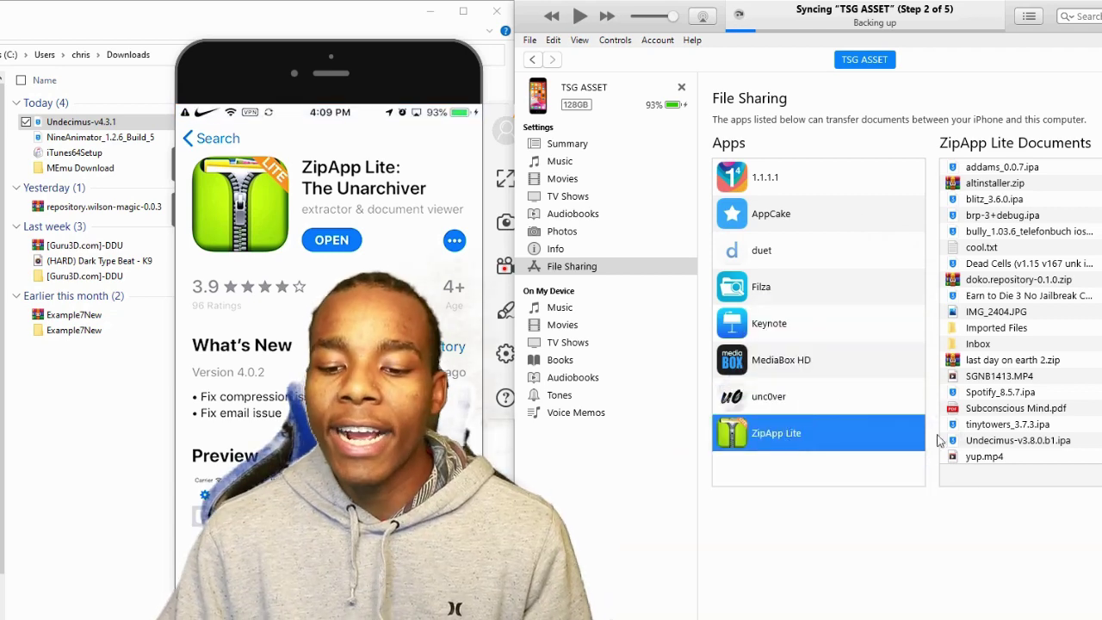
left_click(772, 340)
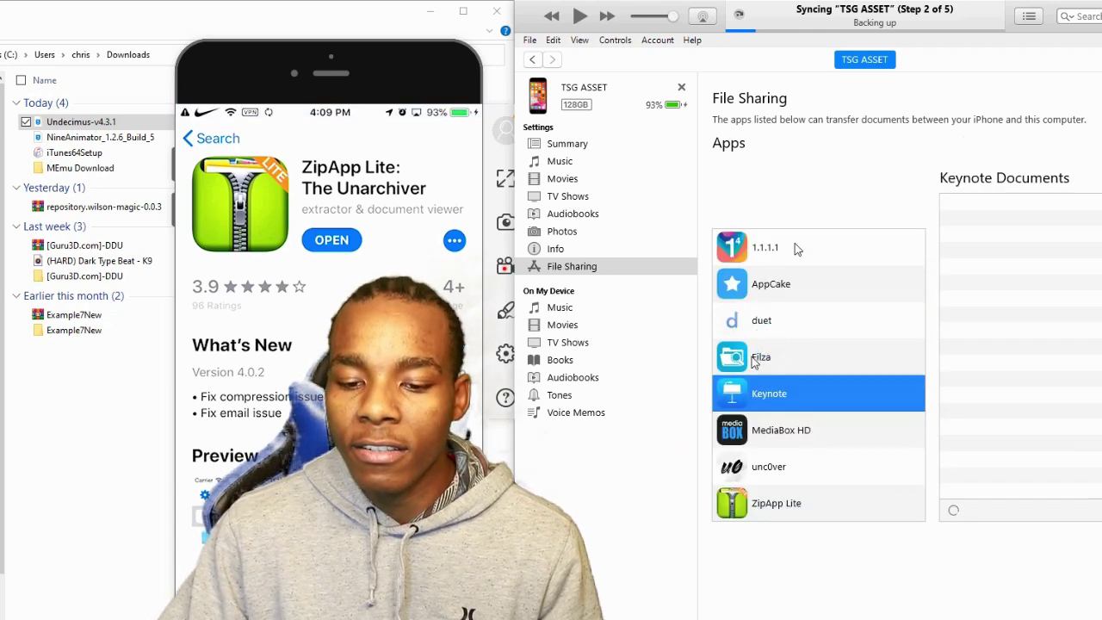
left_click(755, 360)
left_click(770, 320)
Copy Undecimus-v4.3.1 from the Downloads folder into the ZipApp Lite documents on the iPhone
left_click(770, 508)
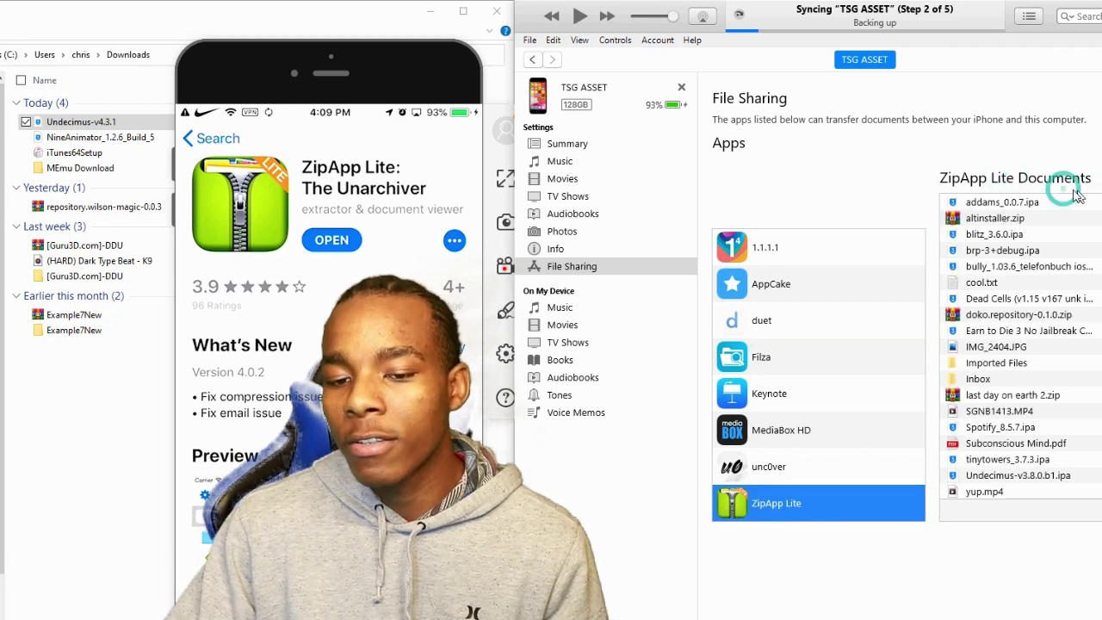
left_click(441, 87)
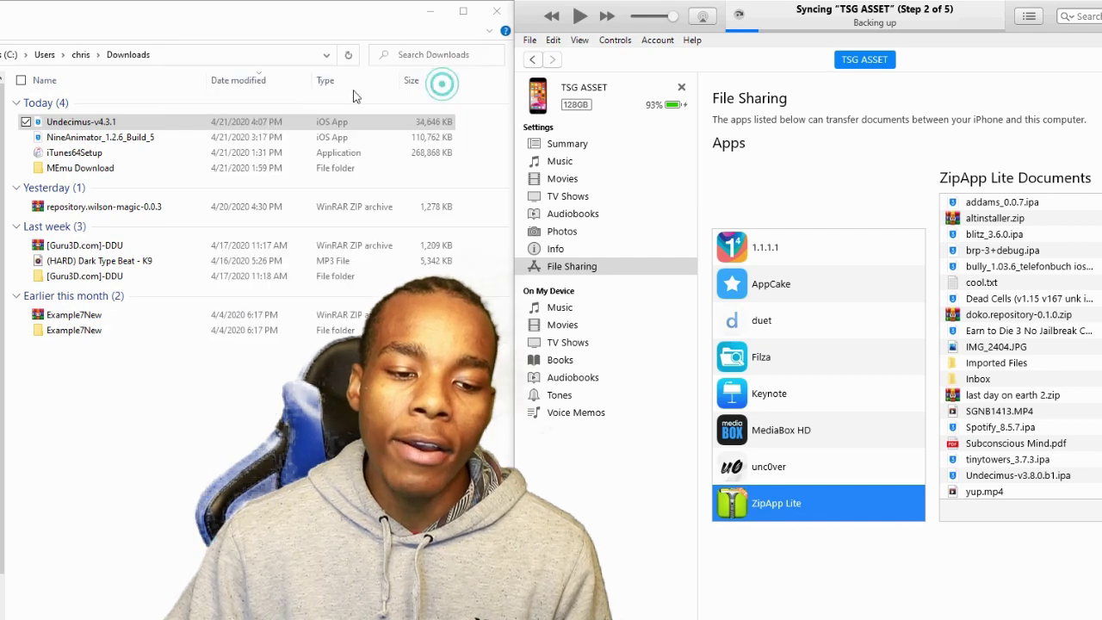
left_click_drag(92, 127, 1018, 383)
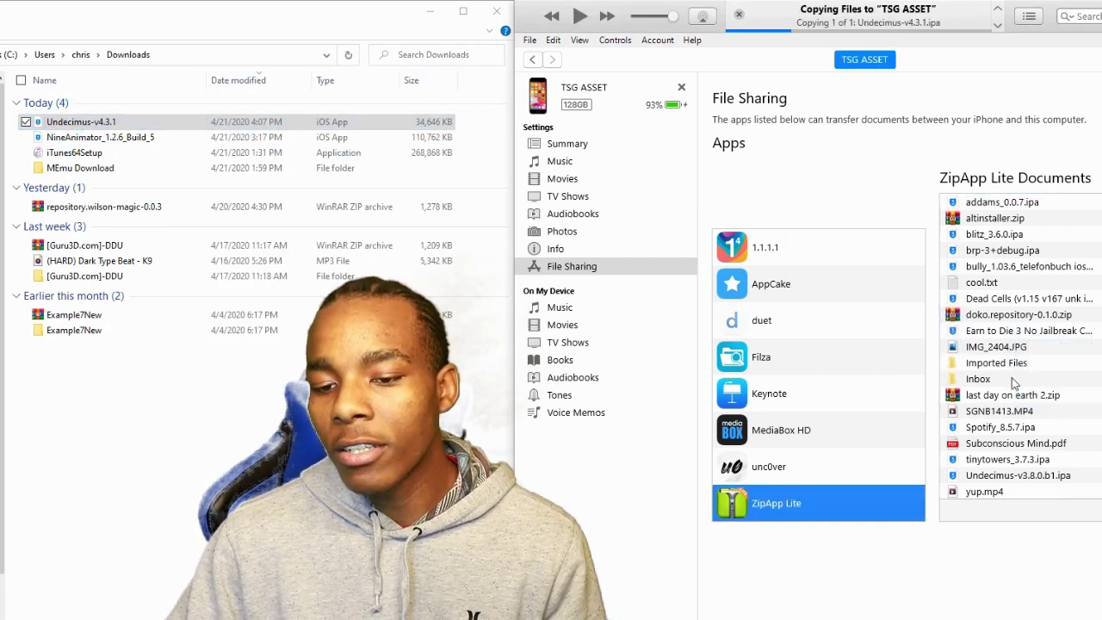
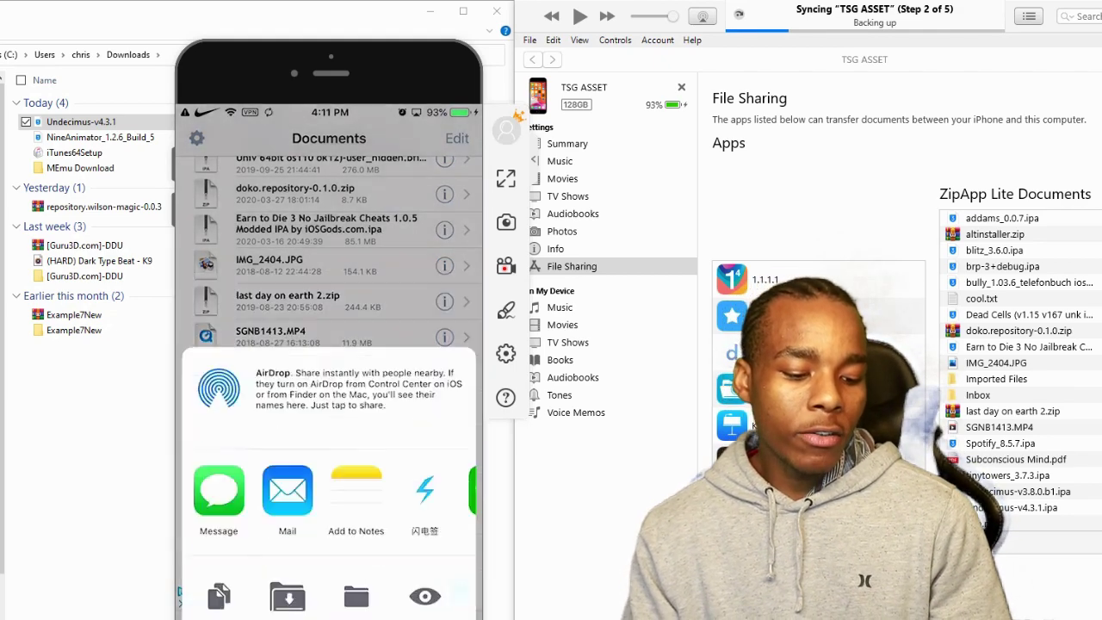
Annotate the mirrored phone screen in red, marking the Undecimus-v4.3.1.ipa info icon and the loading indicator and heading area of AltStore's My Apps
left_click(505, 310)
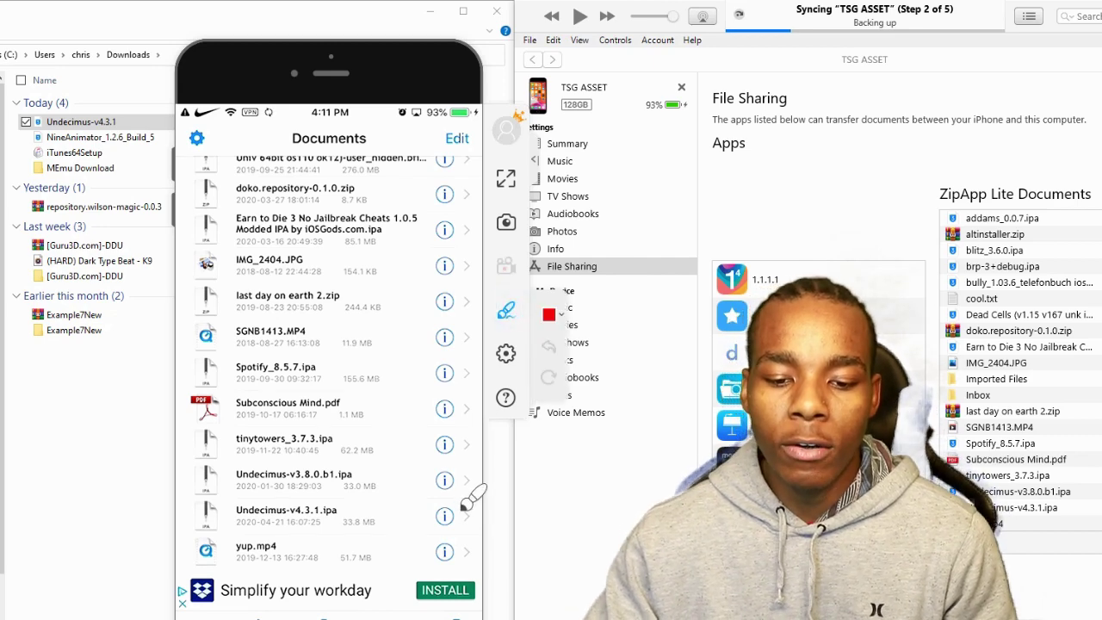
mouse_move(441, 483)
left_mouse_down()
mouse_move(422, 527)
mouse_move(469, 517)
mouse_move(441, 501)
left_mouse_up()
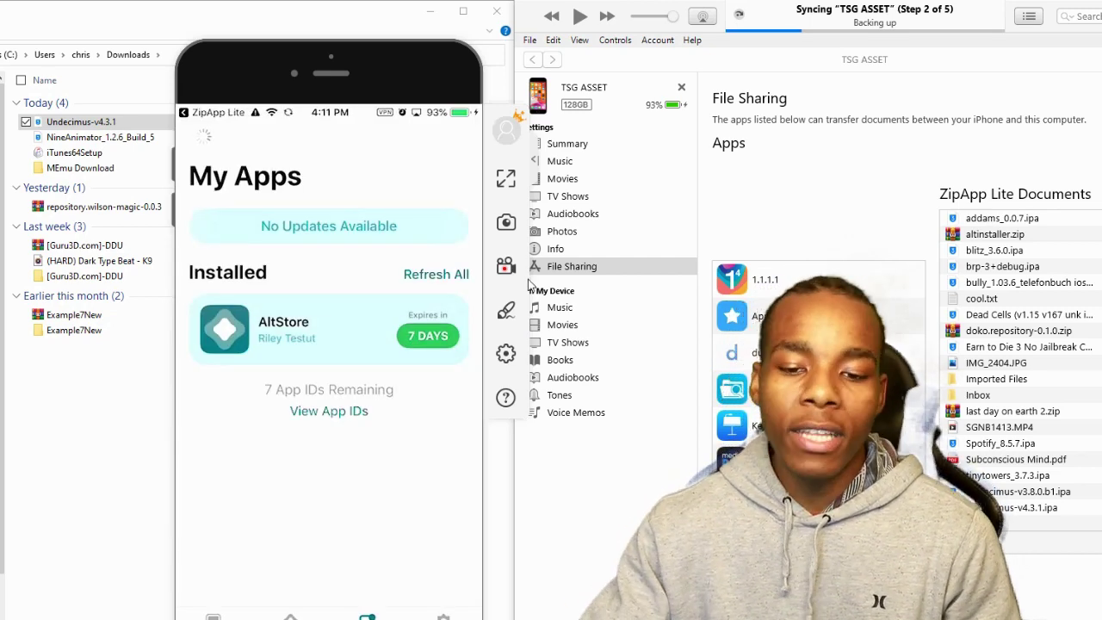
left_click(515, 315)
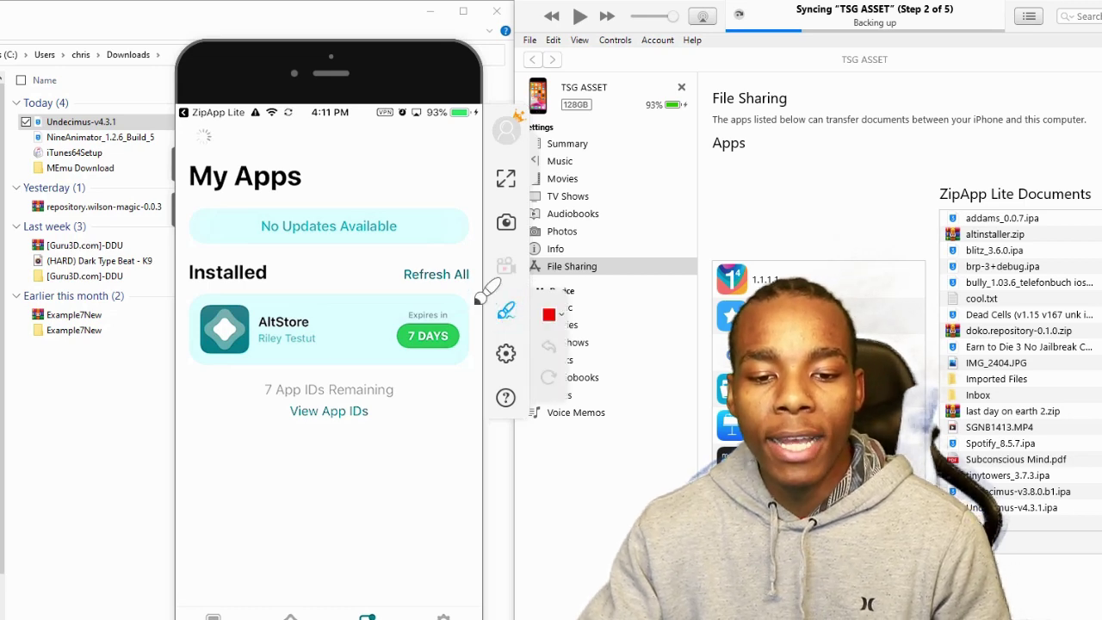
mouse_move(213, 262)
left_mouse_down()
mouse_move(198, 206)
mouse_move(415, 214)
mouse_move(343, 169)
mouse_move(215, 166)
mouse_move(241, 146)
mouse_move(231, 157)
left_mouse_up()
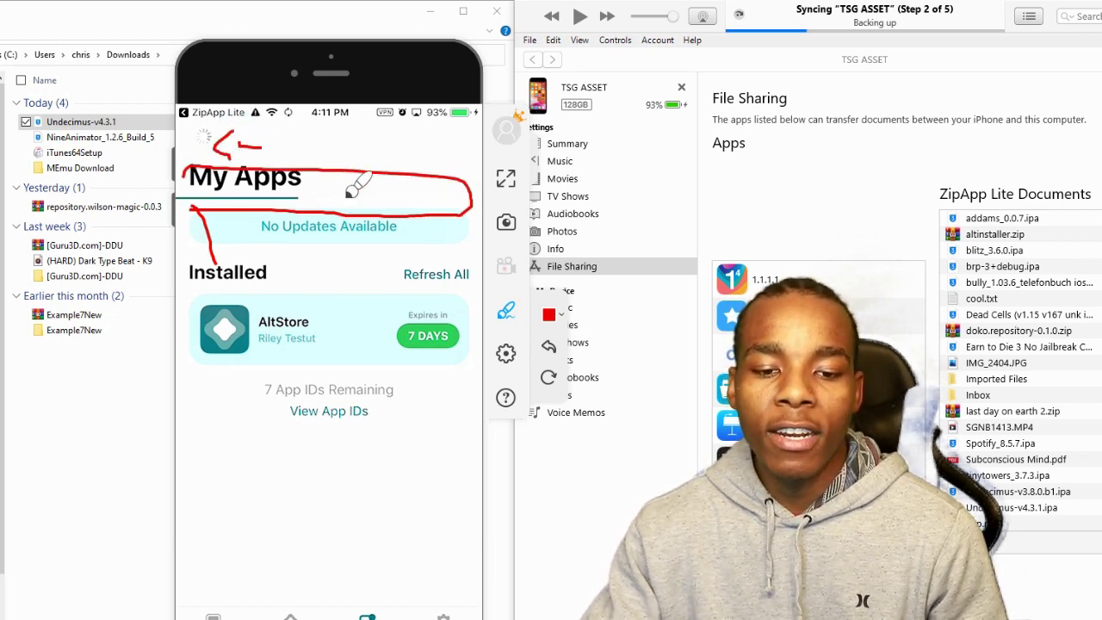